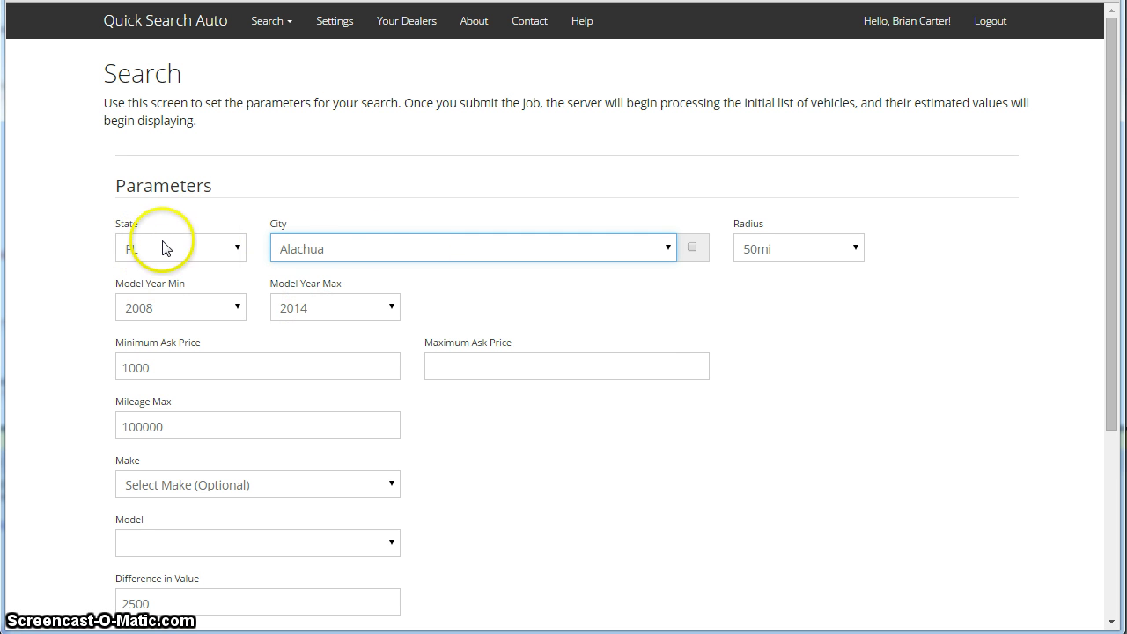
- Set the search city to Tallahassee and enable the checkbox beside the city
click(394, 248)
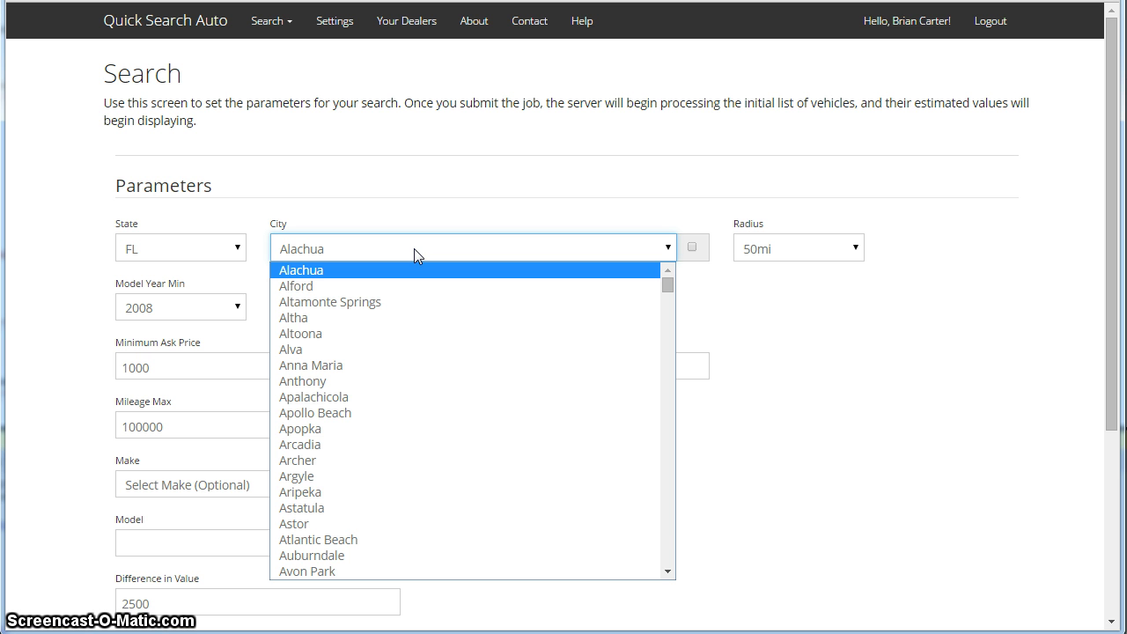
key(t)
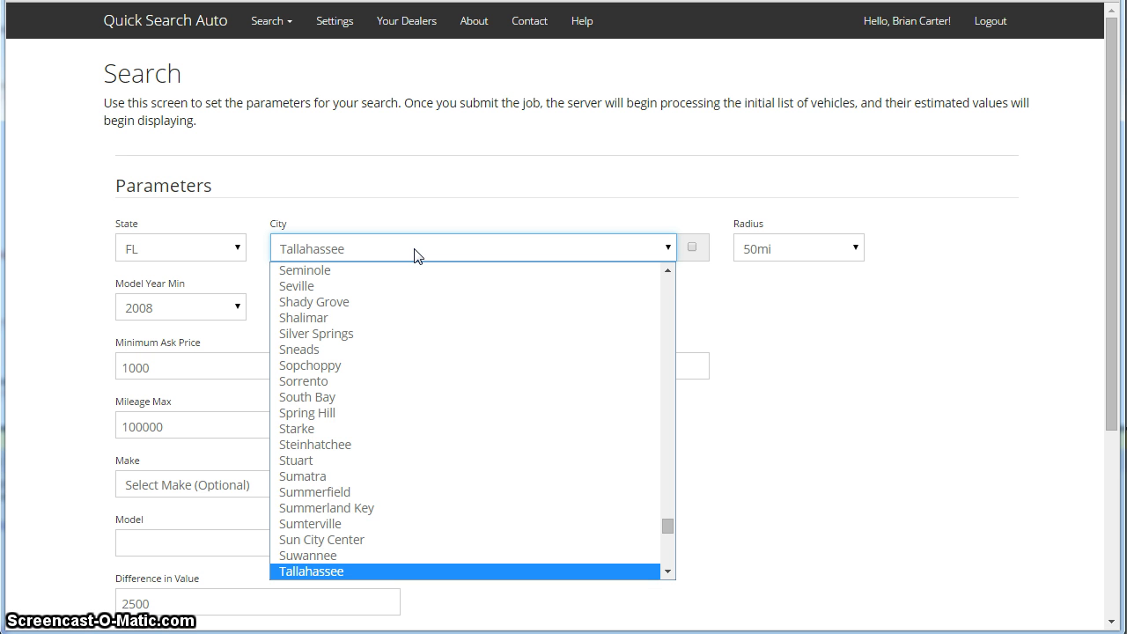
click(319, 571)
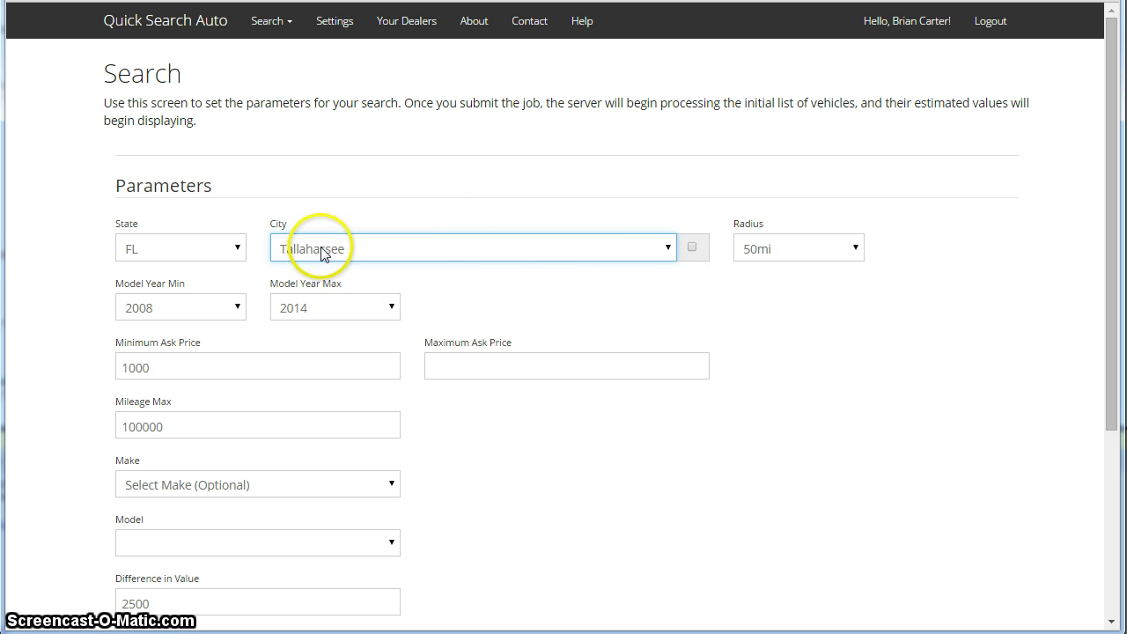
click(693, 252)
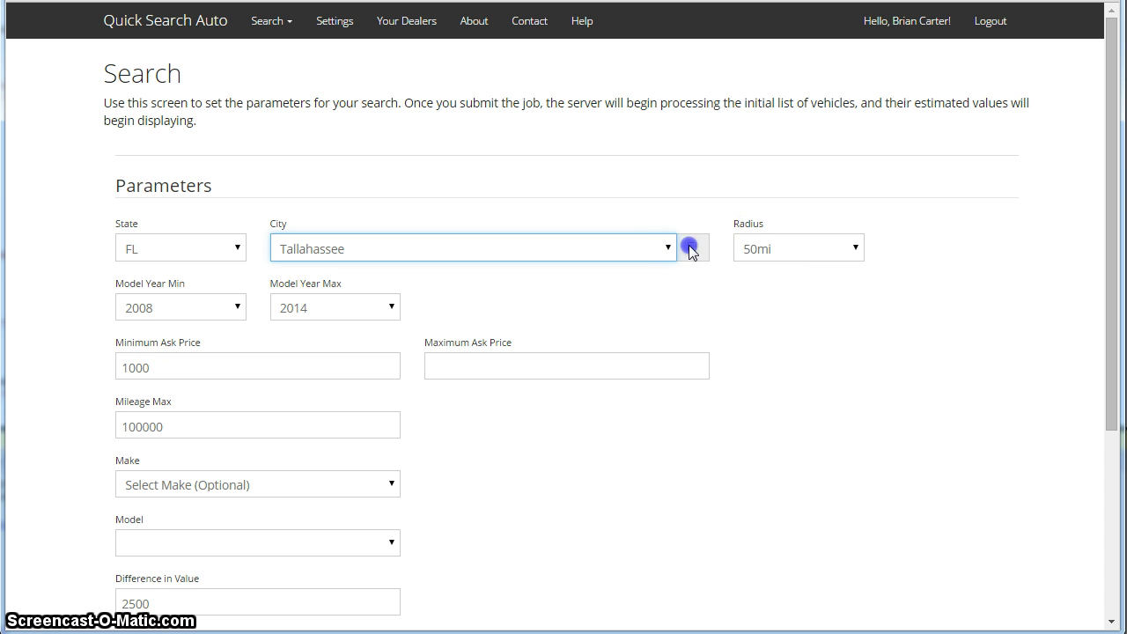
click(692, 256)
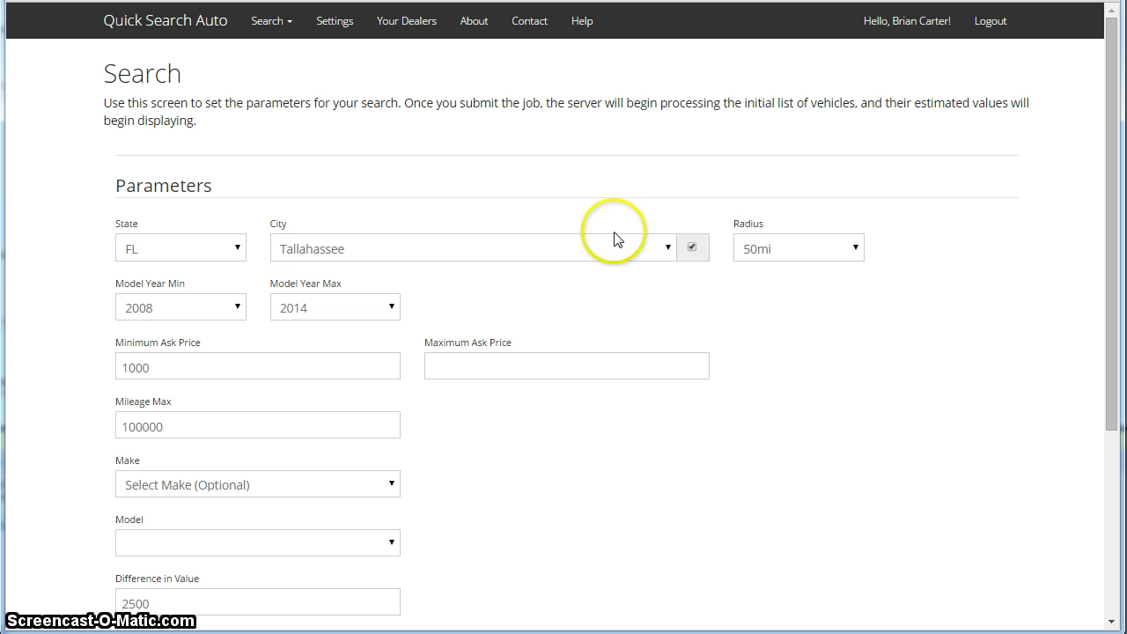
click(689, 253)
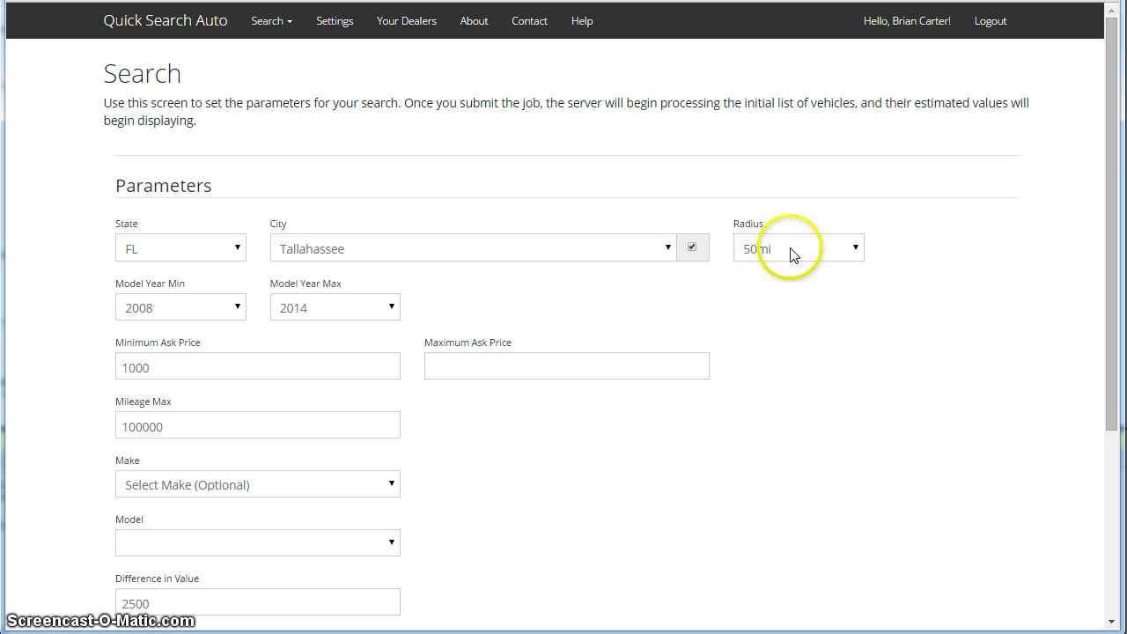
- Limit the model years to a minimum of 2006 and a maximum of 2012
click(237, 307)
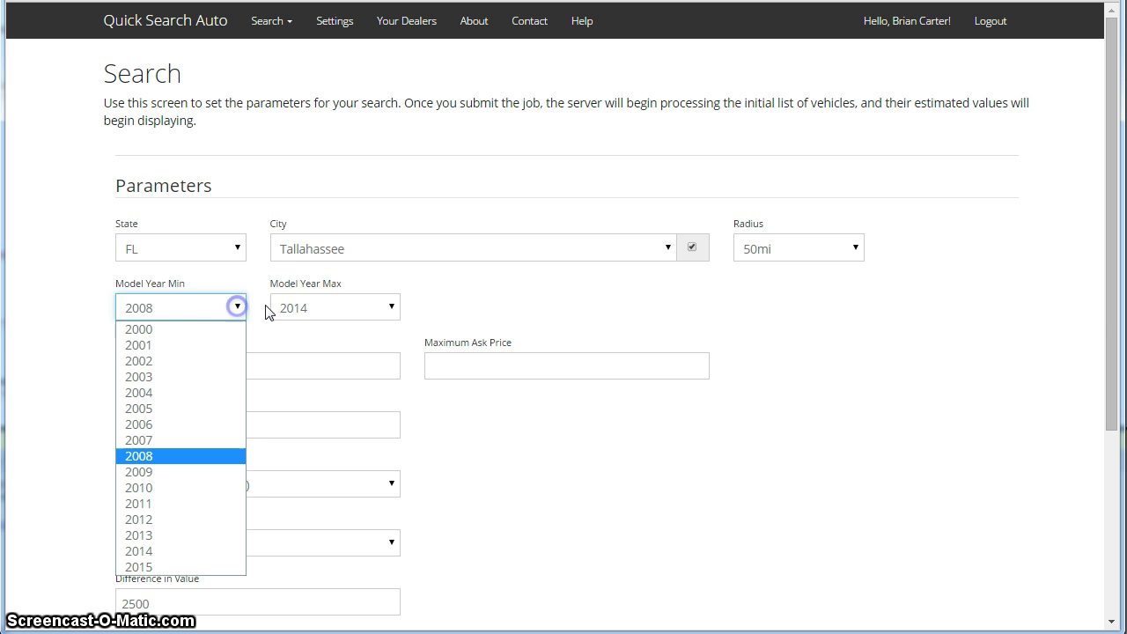
click(141, 425)
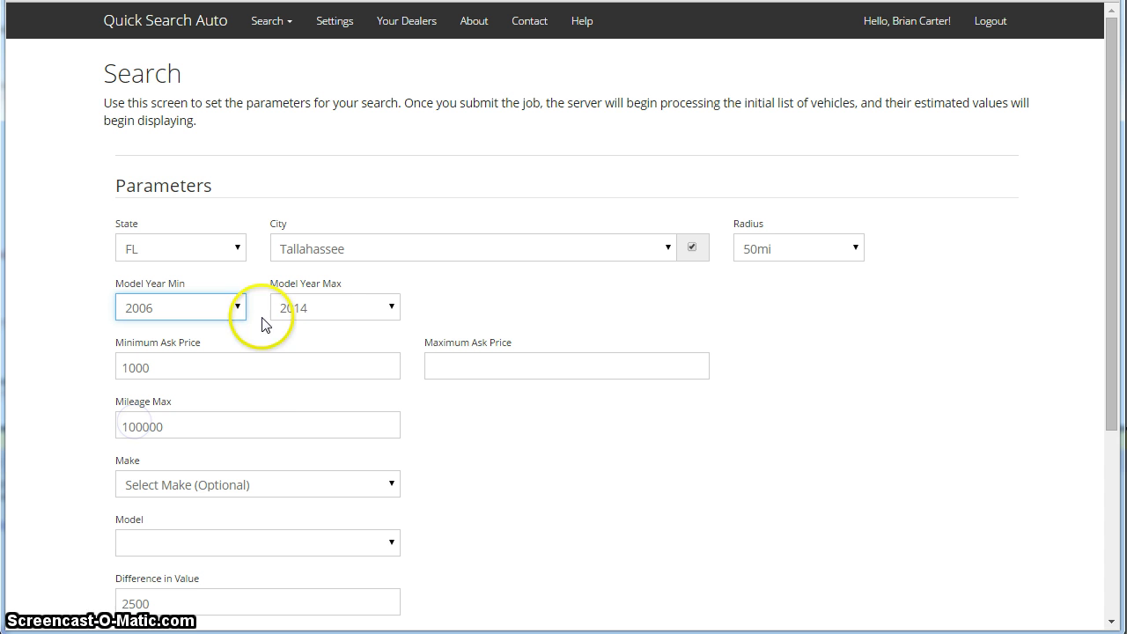
click(390, 307)
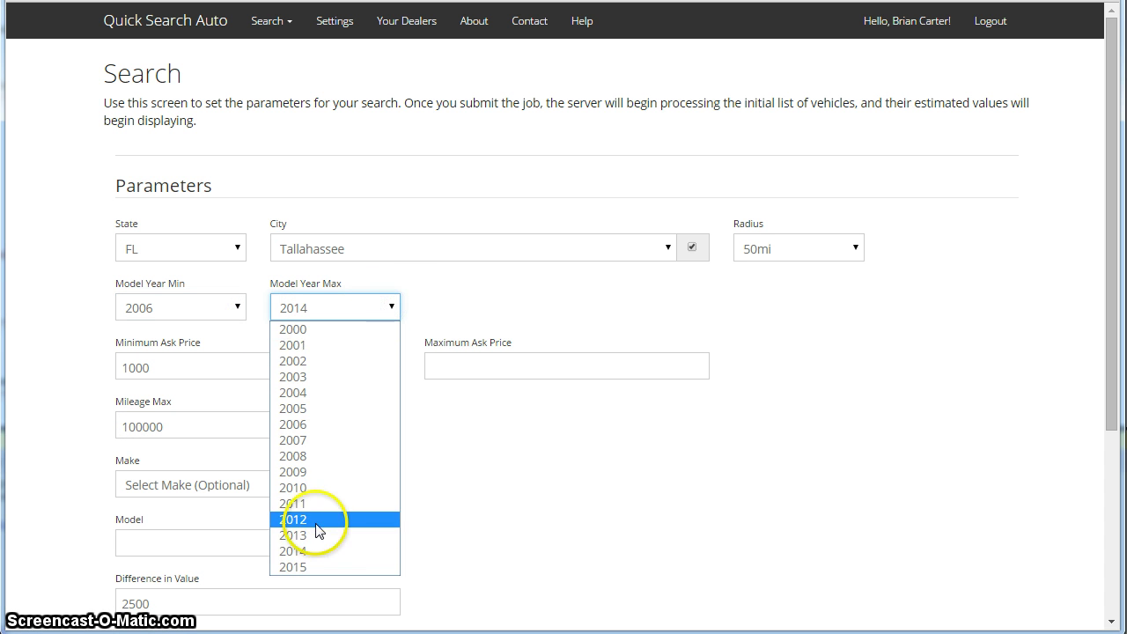
click(317, 519)
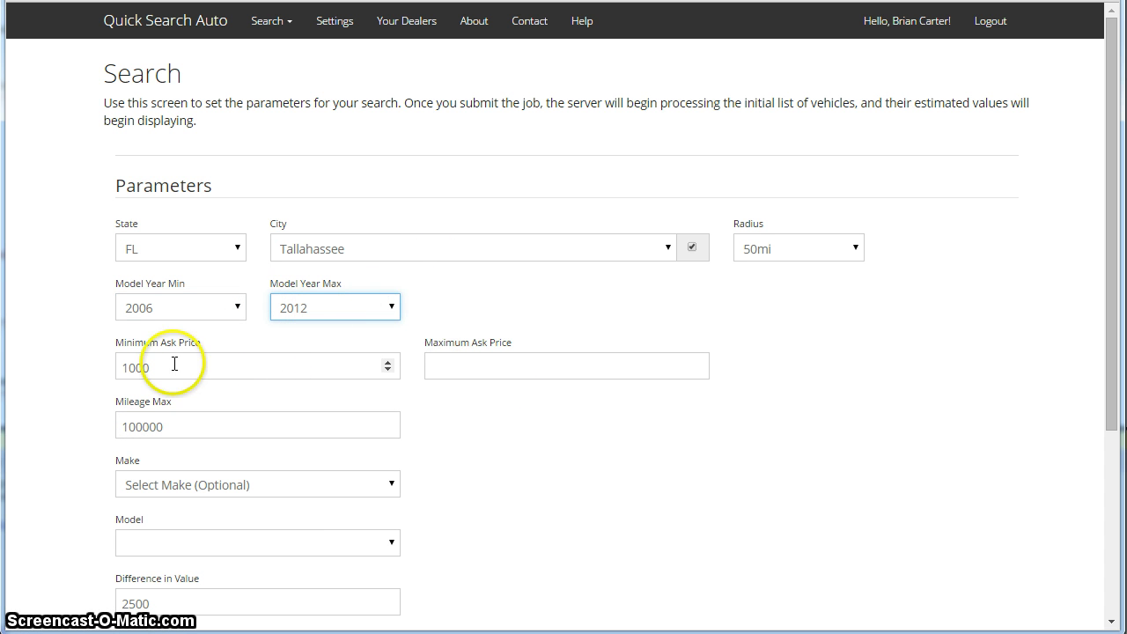
- Set the minimum ask price to 2500 and the maximum ask price to 19500
double_click(231, 373)
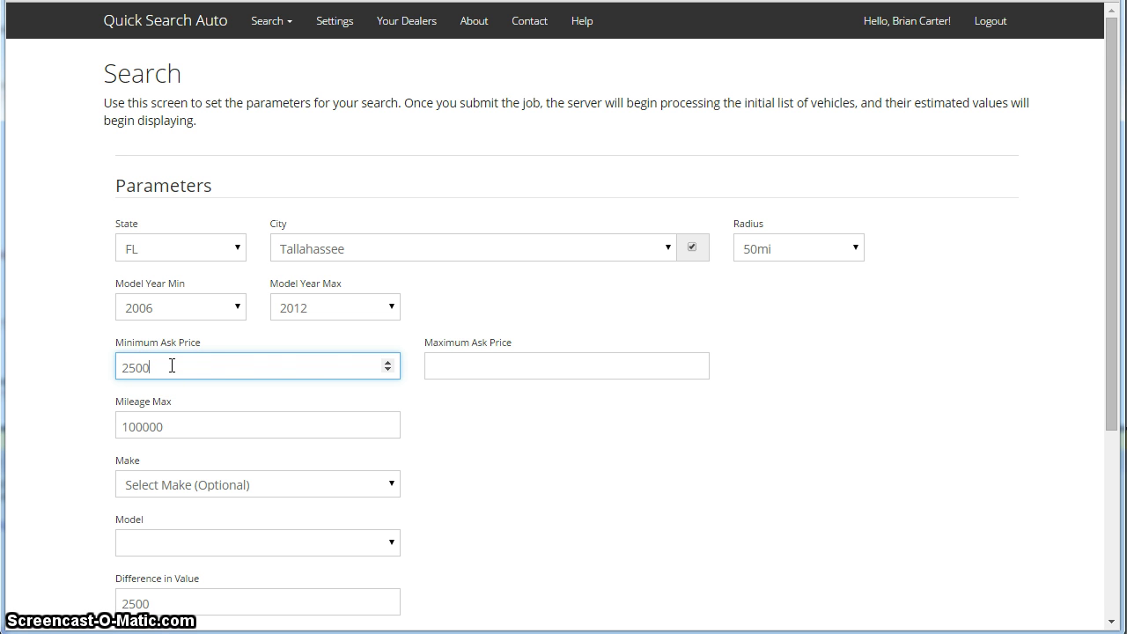
click(466, 367)
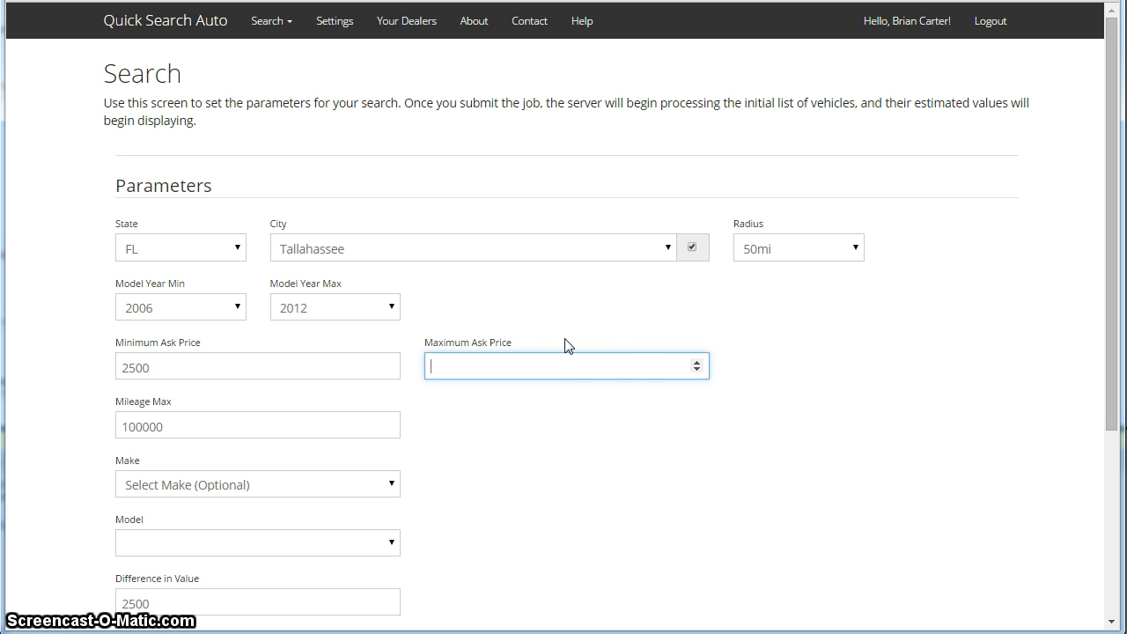
click(611, 365)
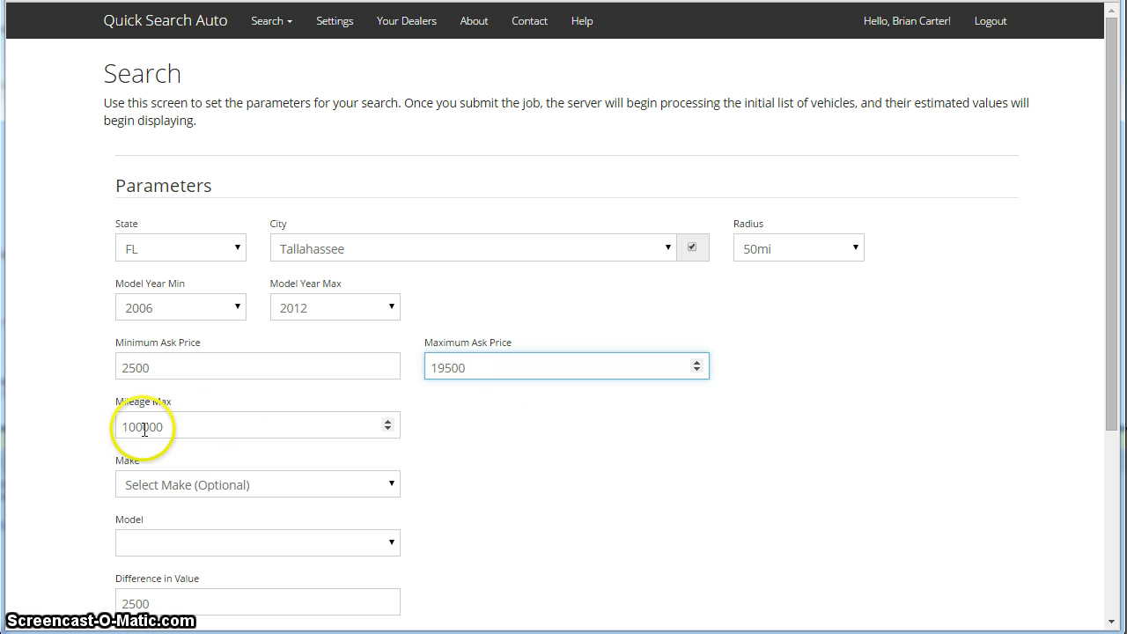
- Look through the available vehicle makes without choosing one
drag(199, 429, 114, 426)
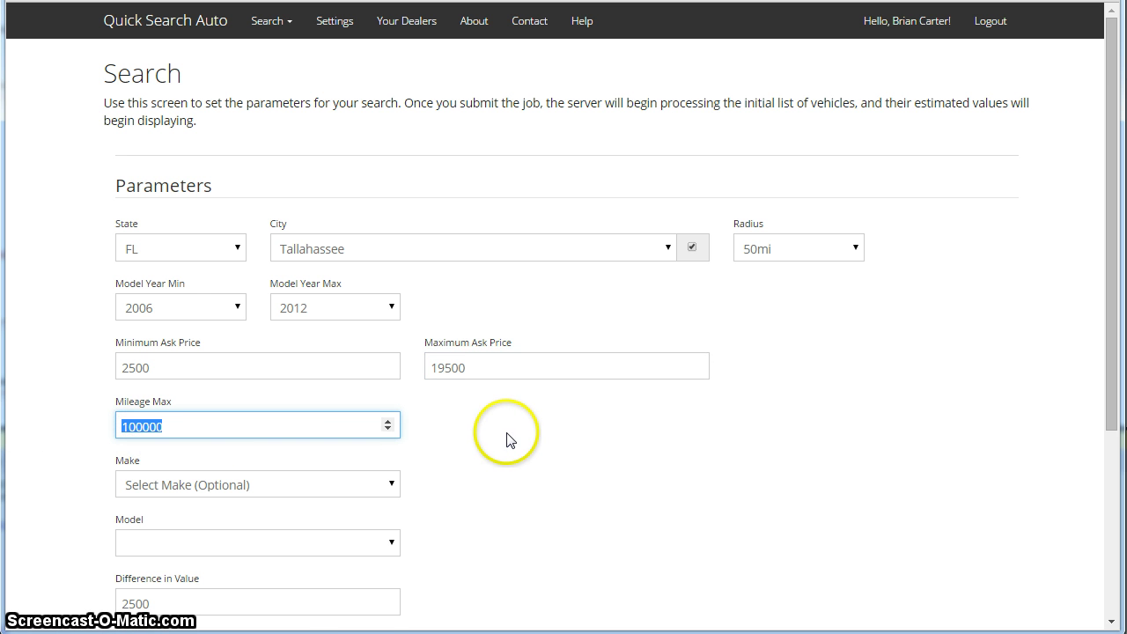
scroll(507, 440, down, 1)
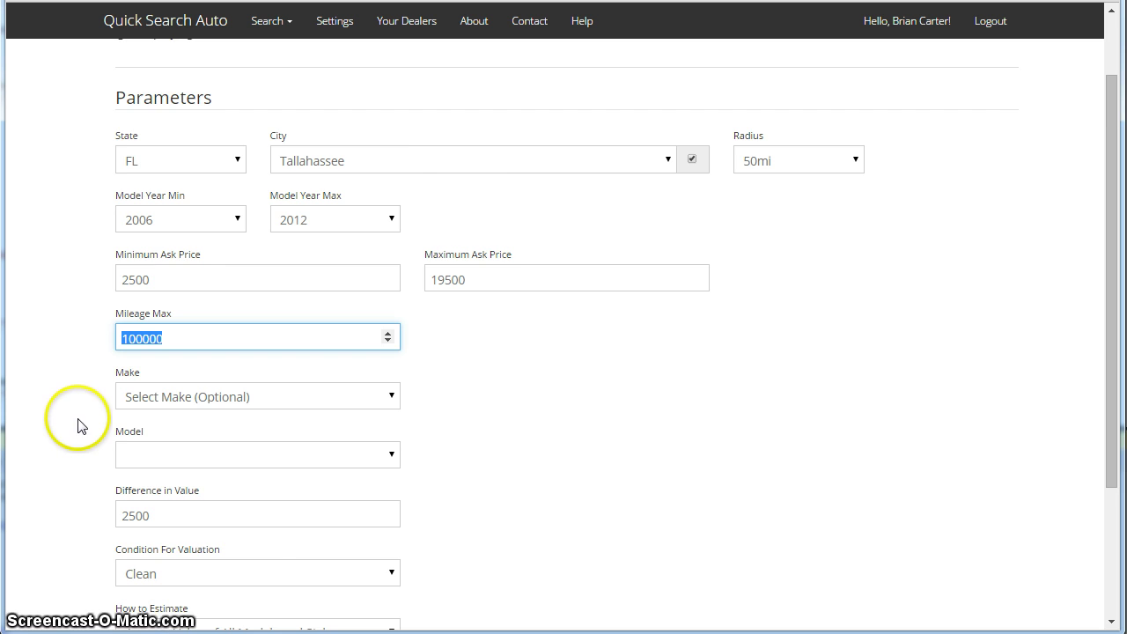
scroll(78, 426, down, 2)
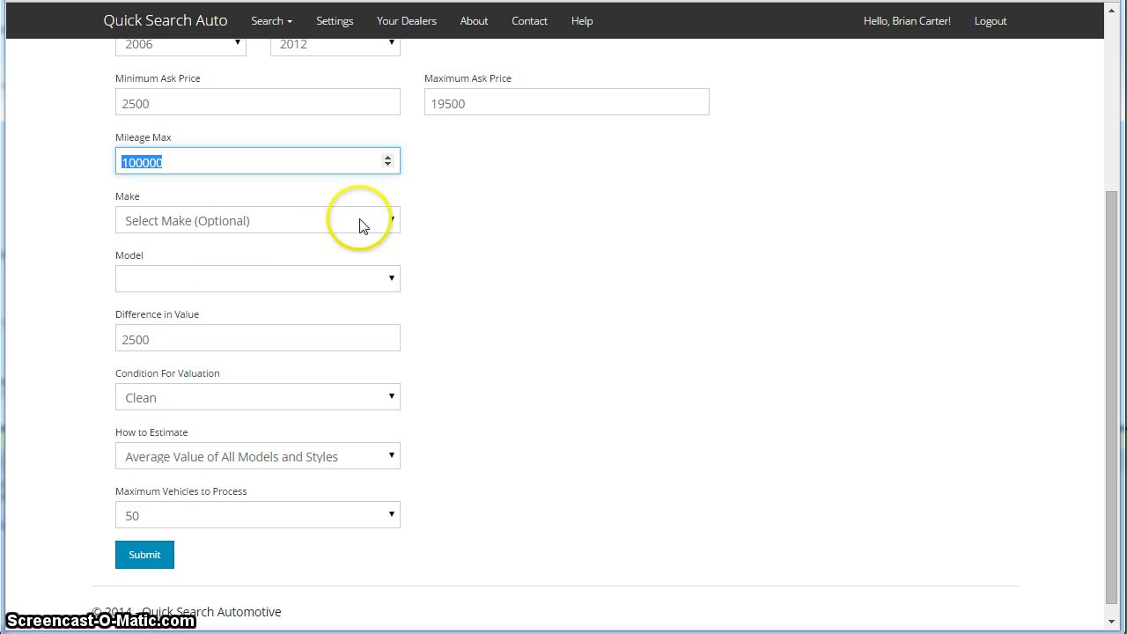
click(242, 220)
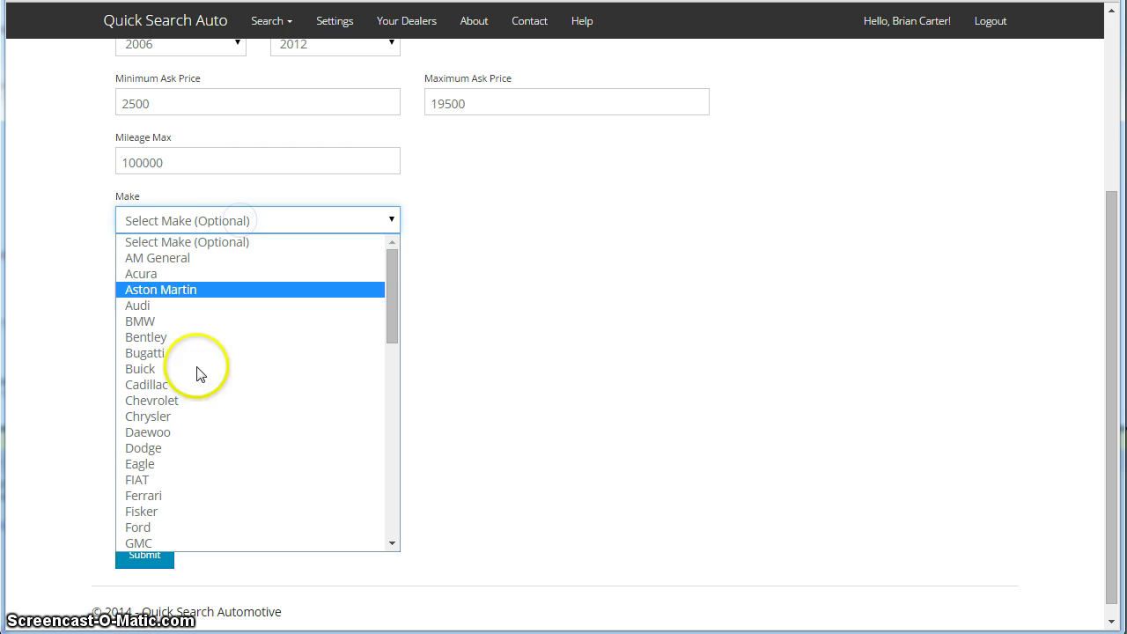
scroll(194, 451, down, 5)
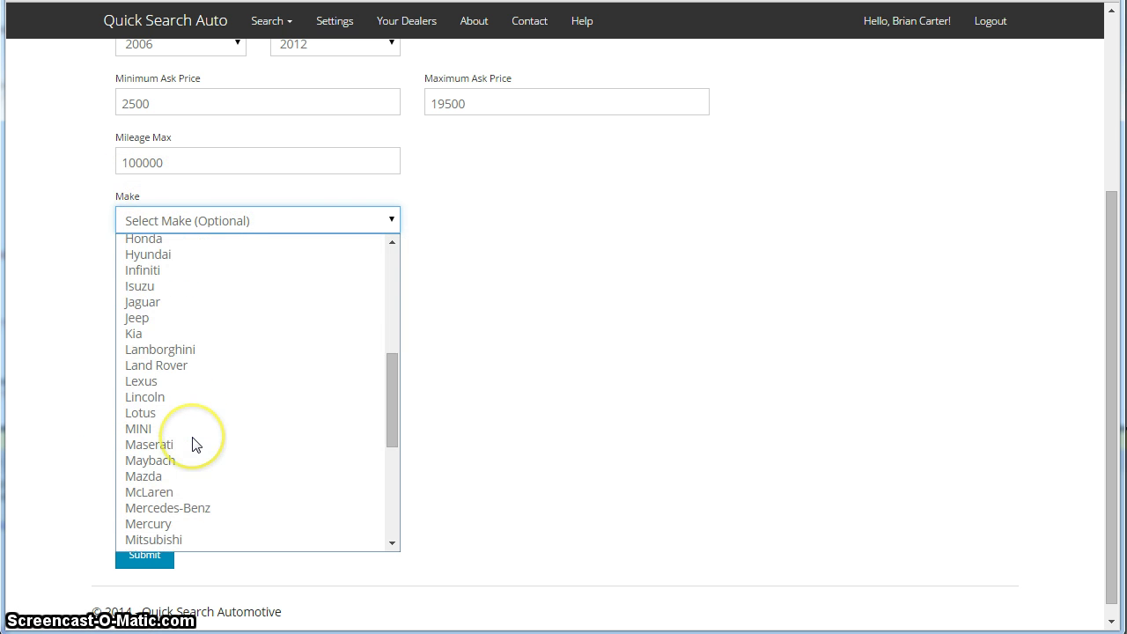
click(62, 328)
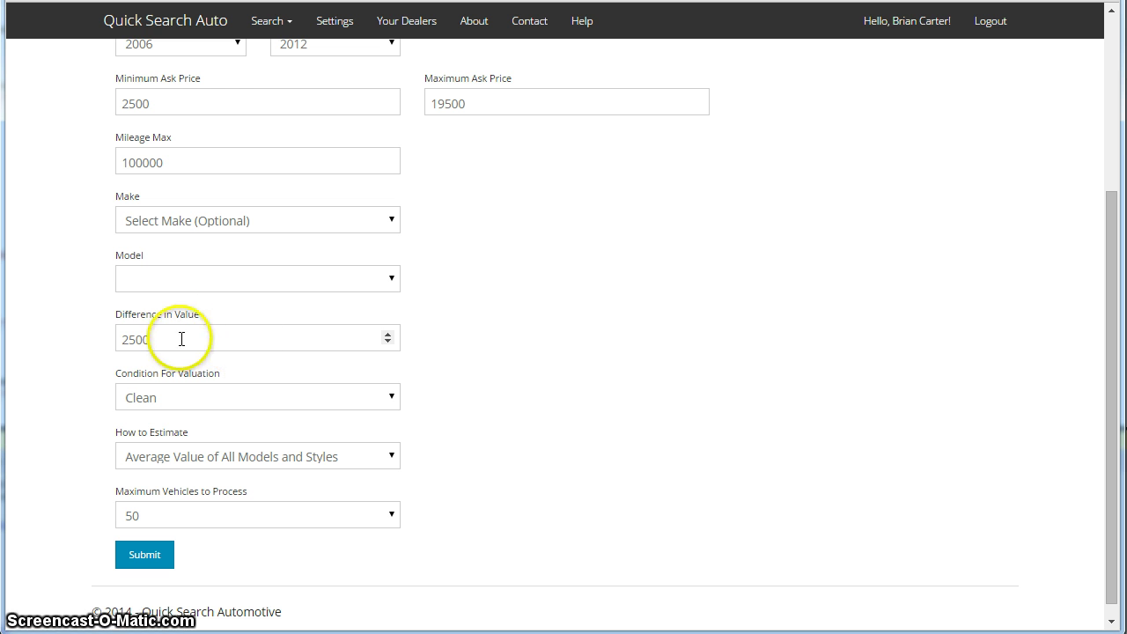
- Set the difference in value to 1500
click(149, 339)
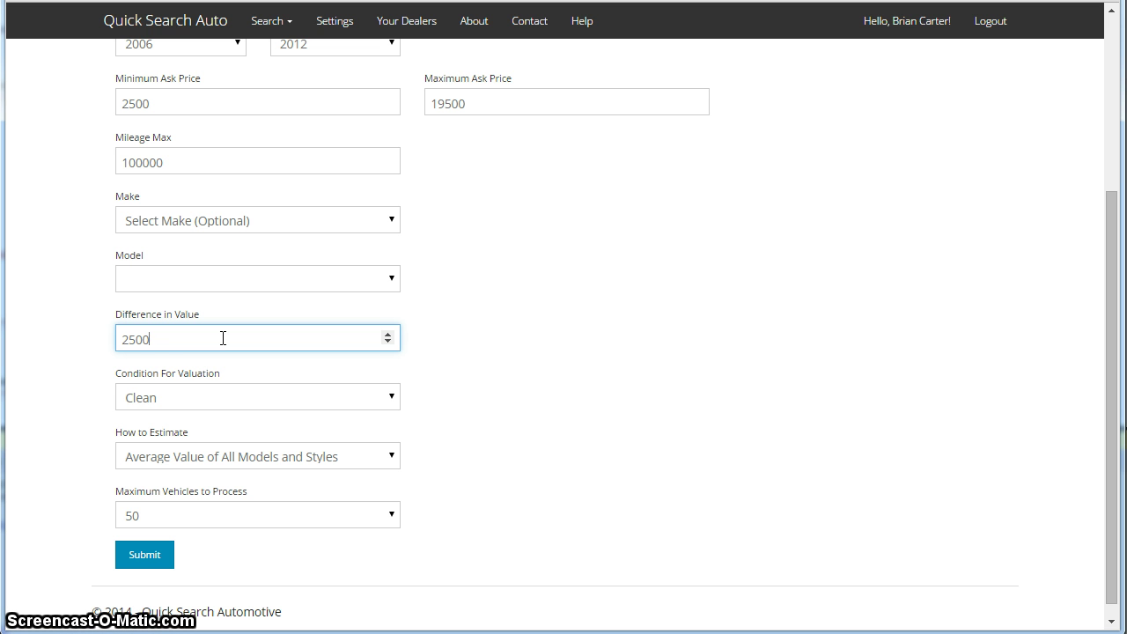
click(125, 340)
double_click(224, 342)
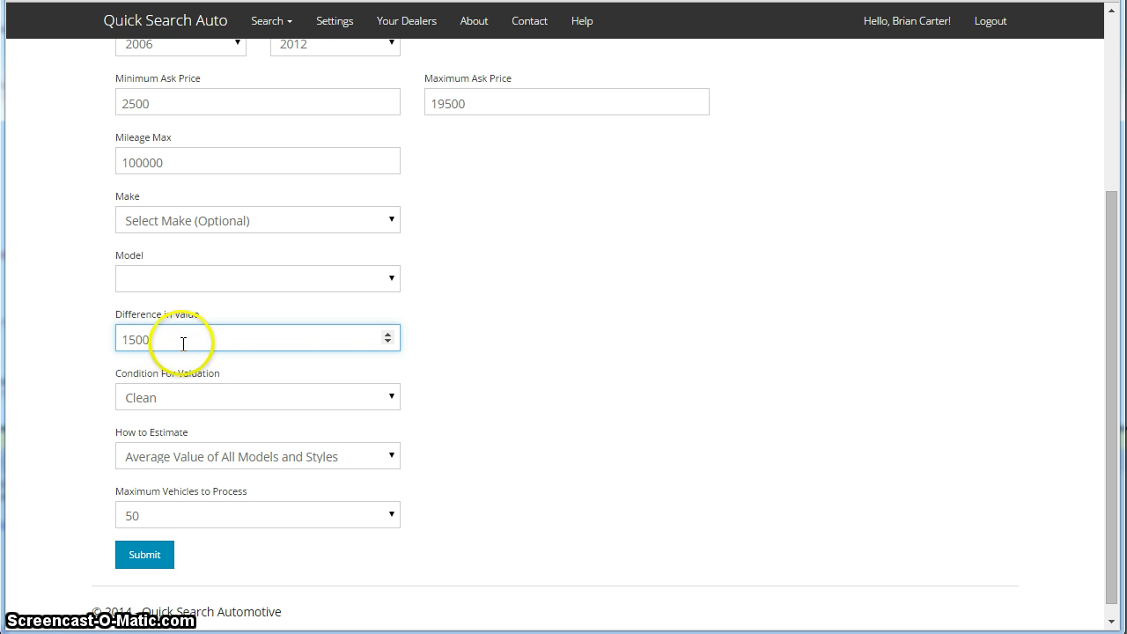
click(478, 305)
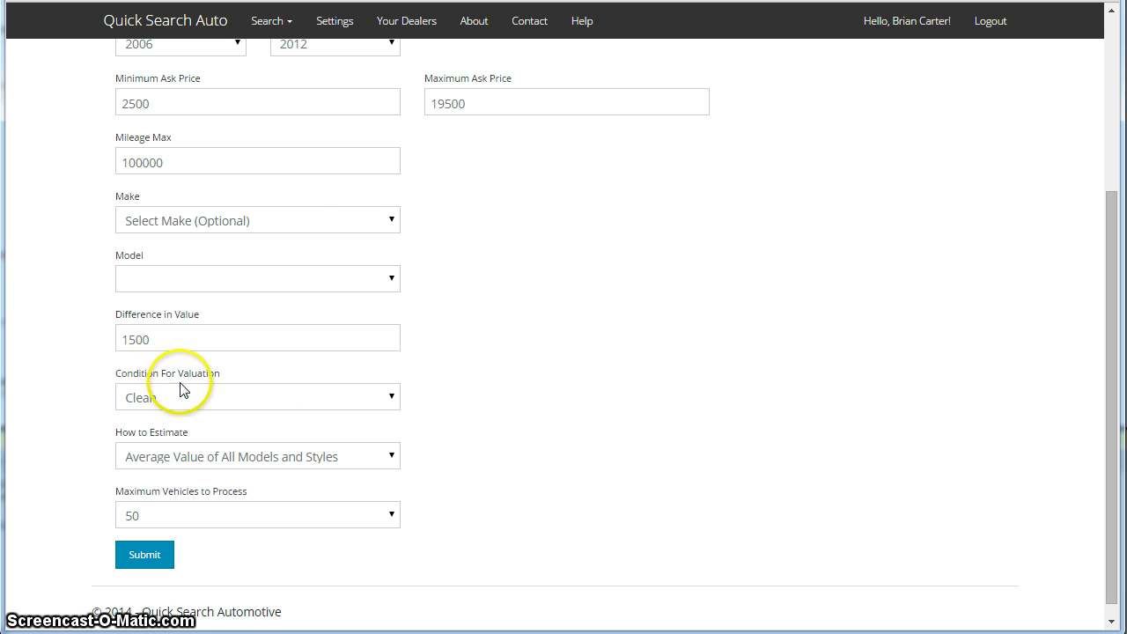
- Choose Clean as the condition for valuation and Average Value of All Models and Styles as the estimation method
click(387, 397)
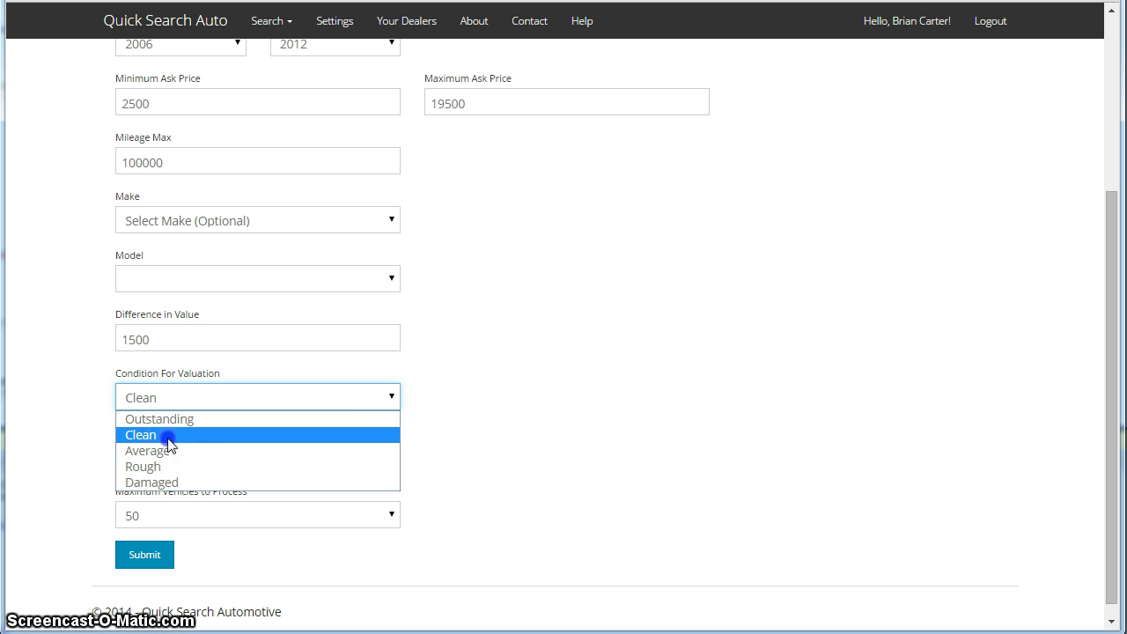
click(138, 436)
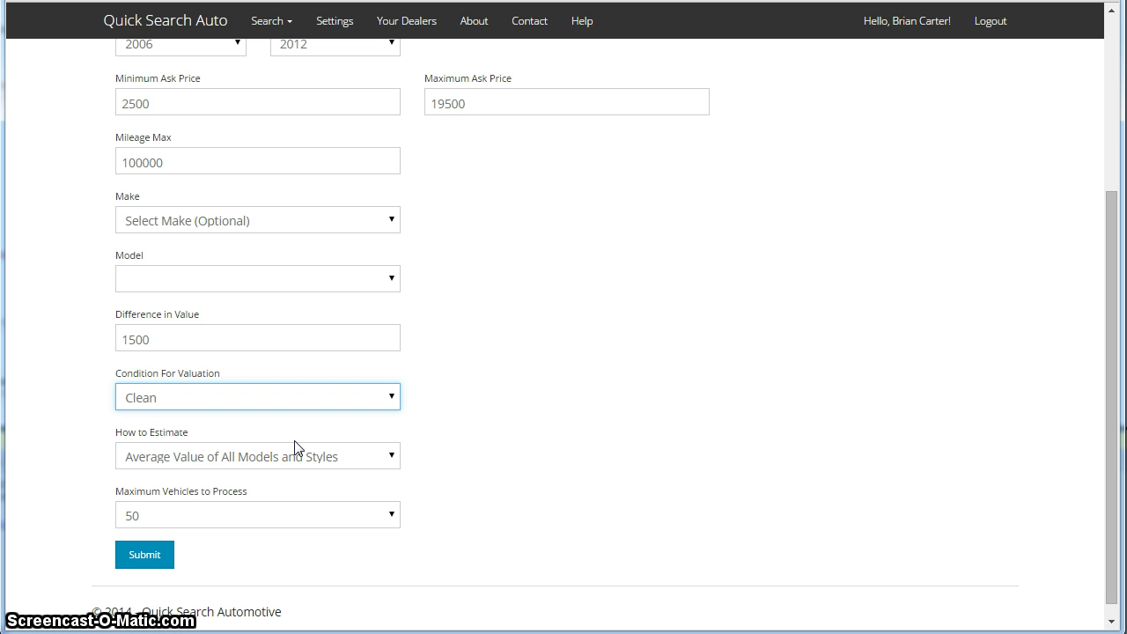
click(315, 424)
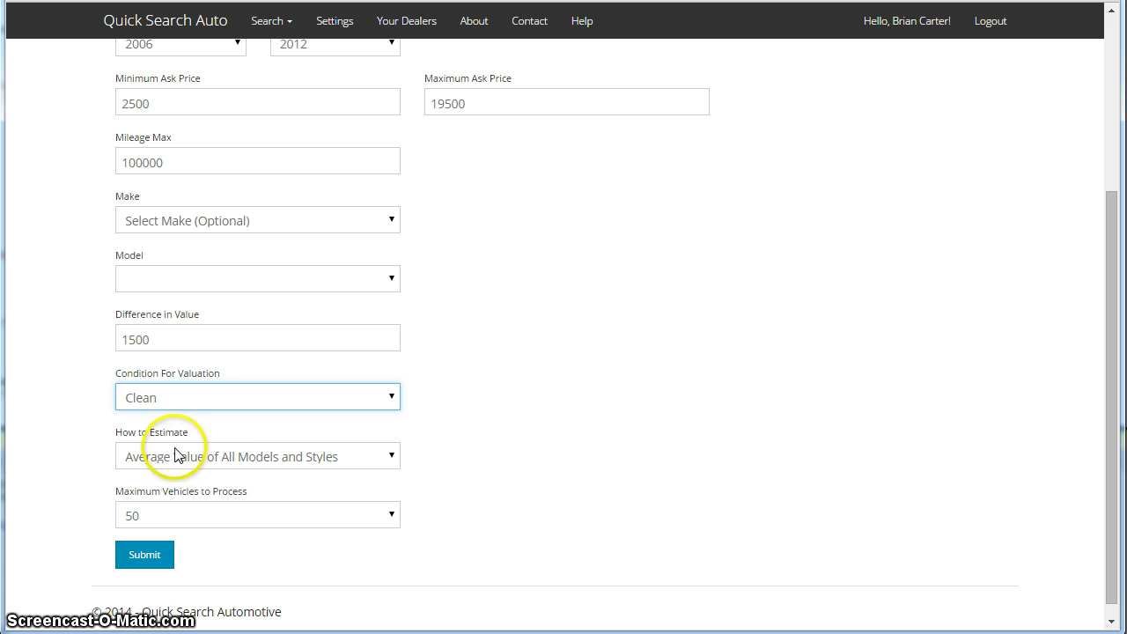
click(340, 456)
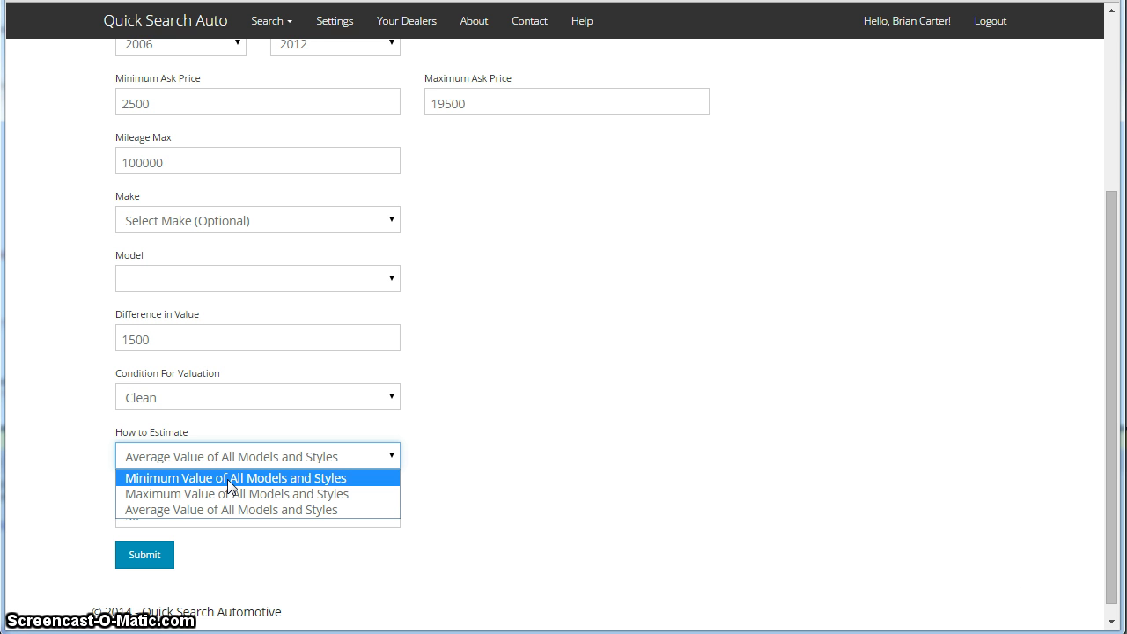
click(257, 500)
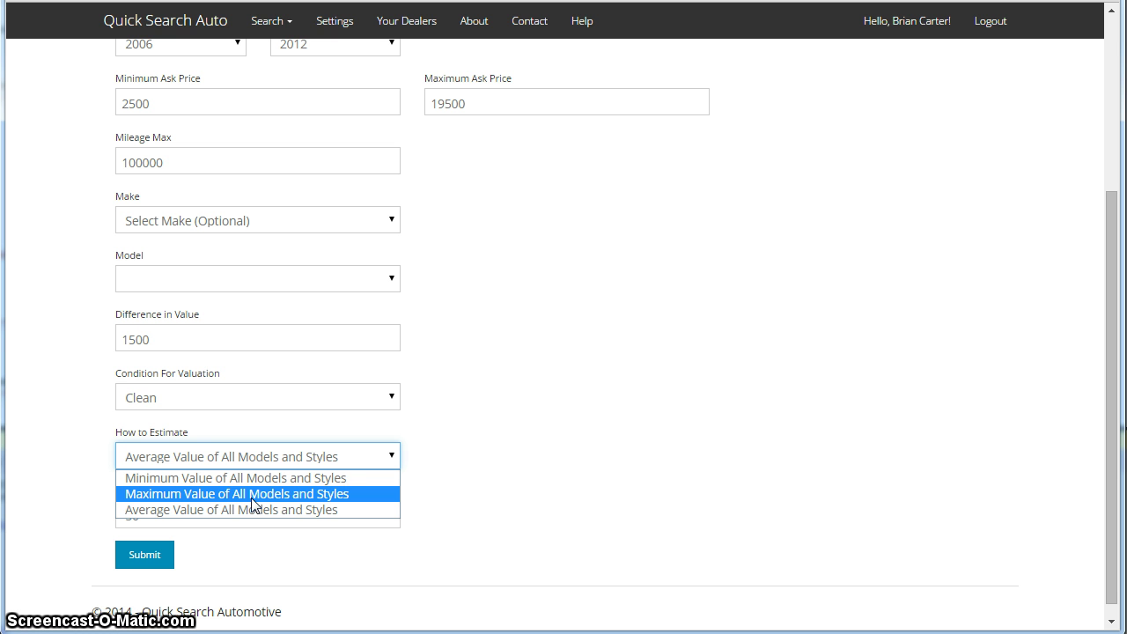
click(137, 512)
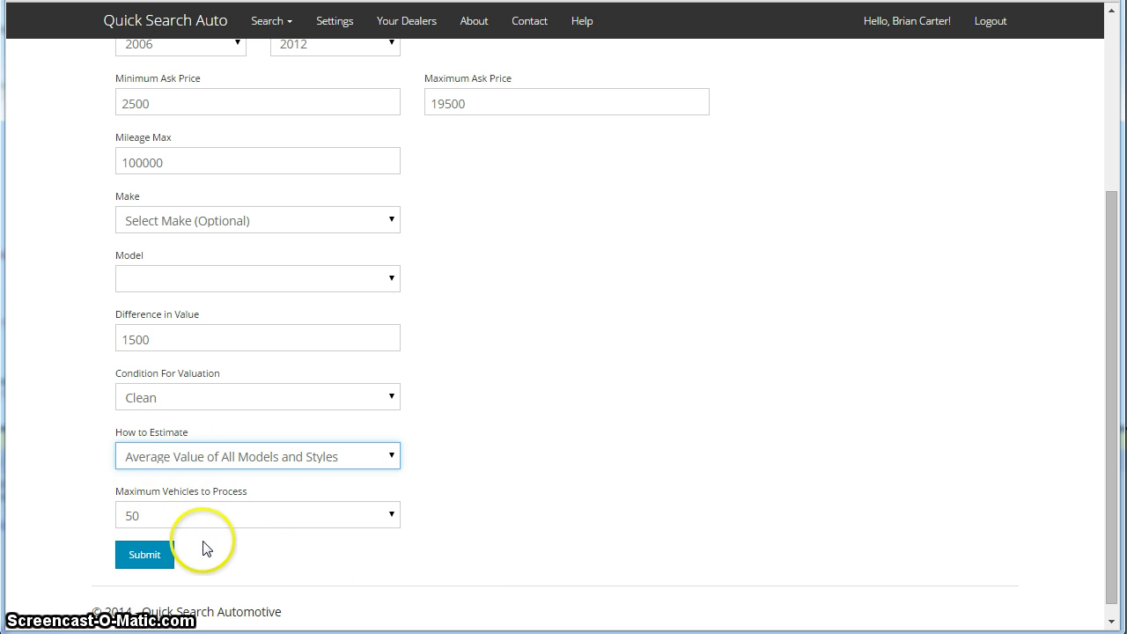
- Submit the search and open the Tallahassee, FL results dated 08/29/2014 02:30:51 from the previous searches
click(130, 560)
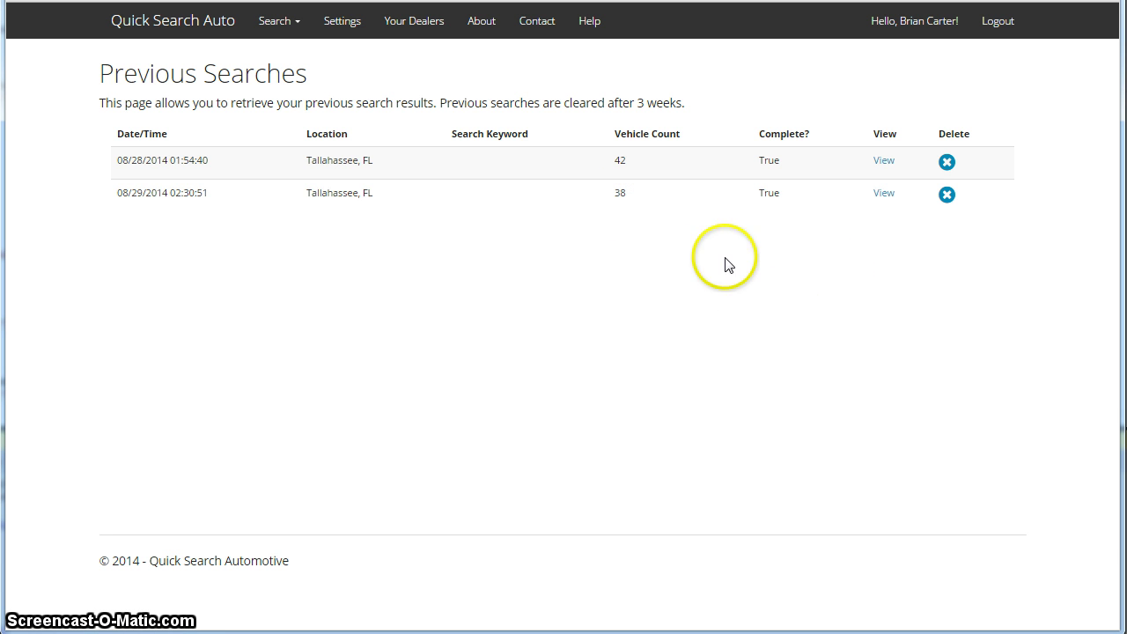
click(881, 192)
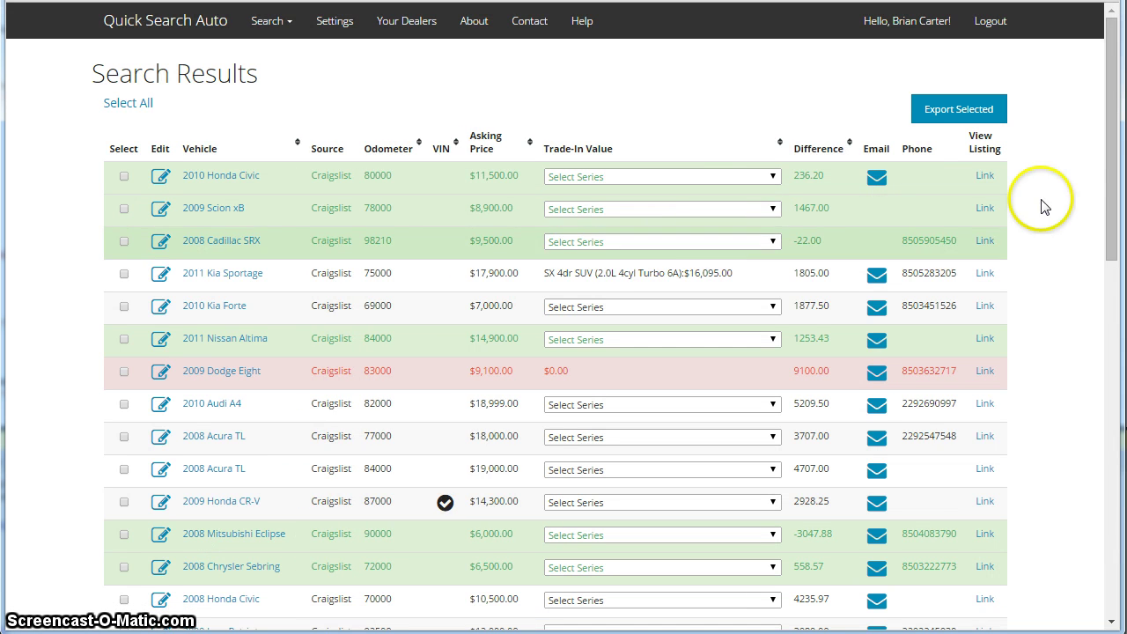
- Look through the search results, comparing the vehicles' asking prices, trade-in values and differences
drag(1116, 91, 1116, 462)
scroll(1086, 181, up, 15)
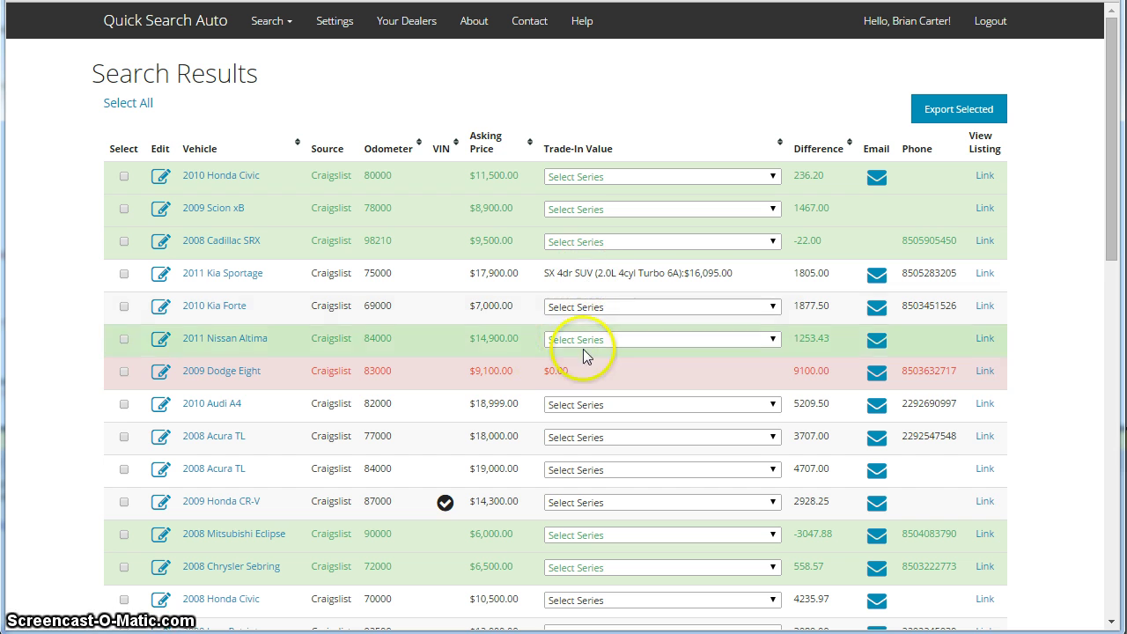
scroll(654, 358, down, 10)
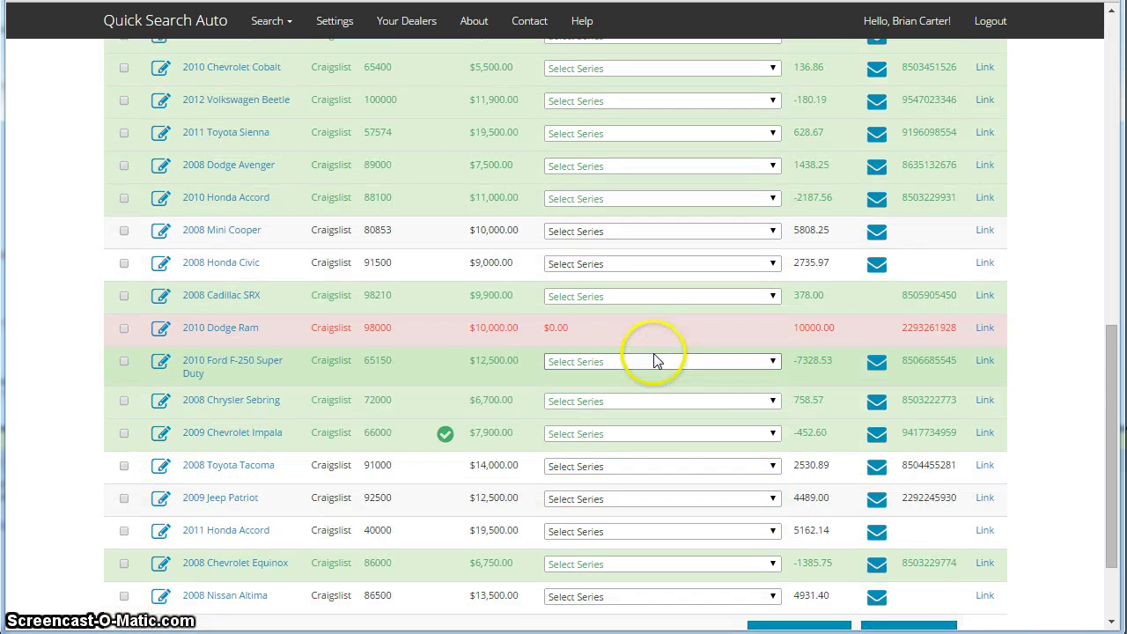
scroll(479, 387, up, 6)
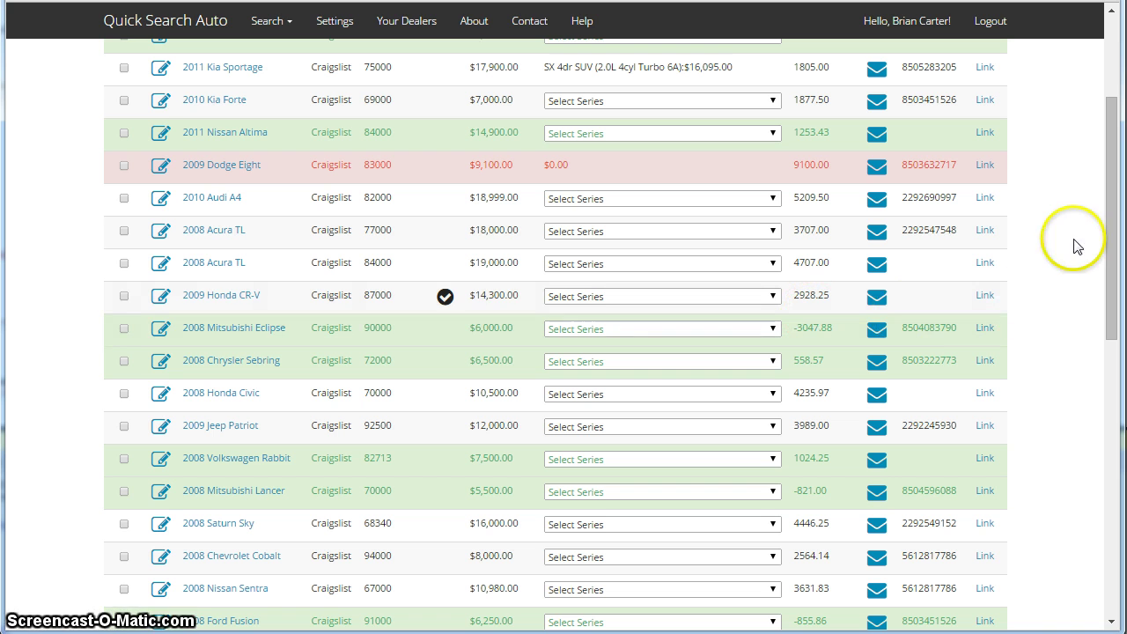
drag(1105, 180, 1095, 99)
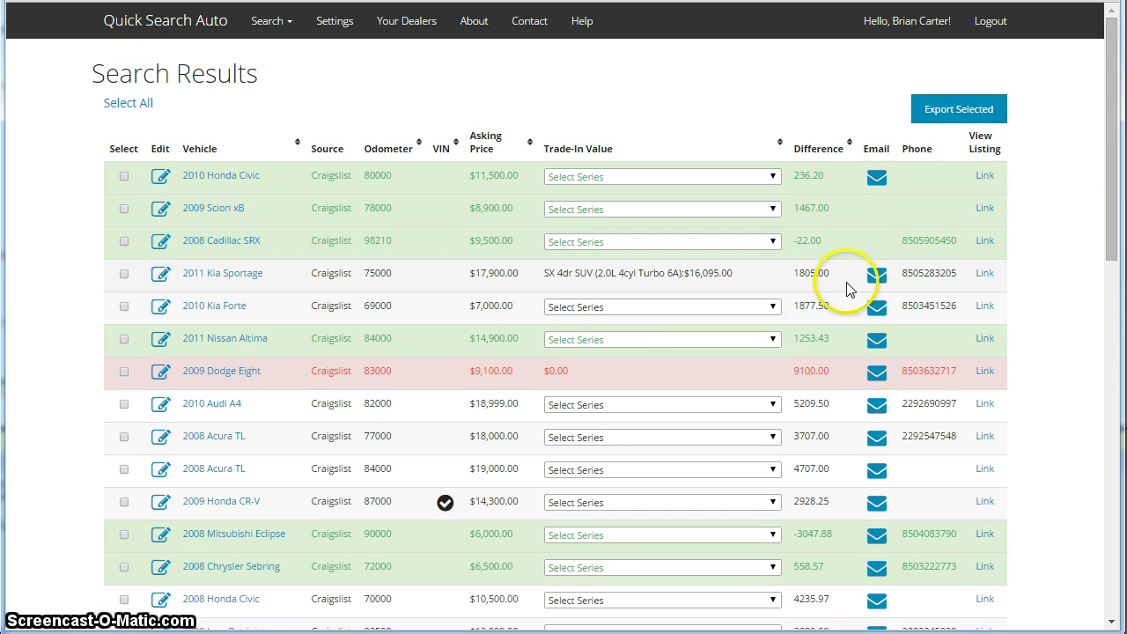
drag(1109, 126, 1103, 89)
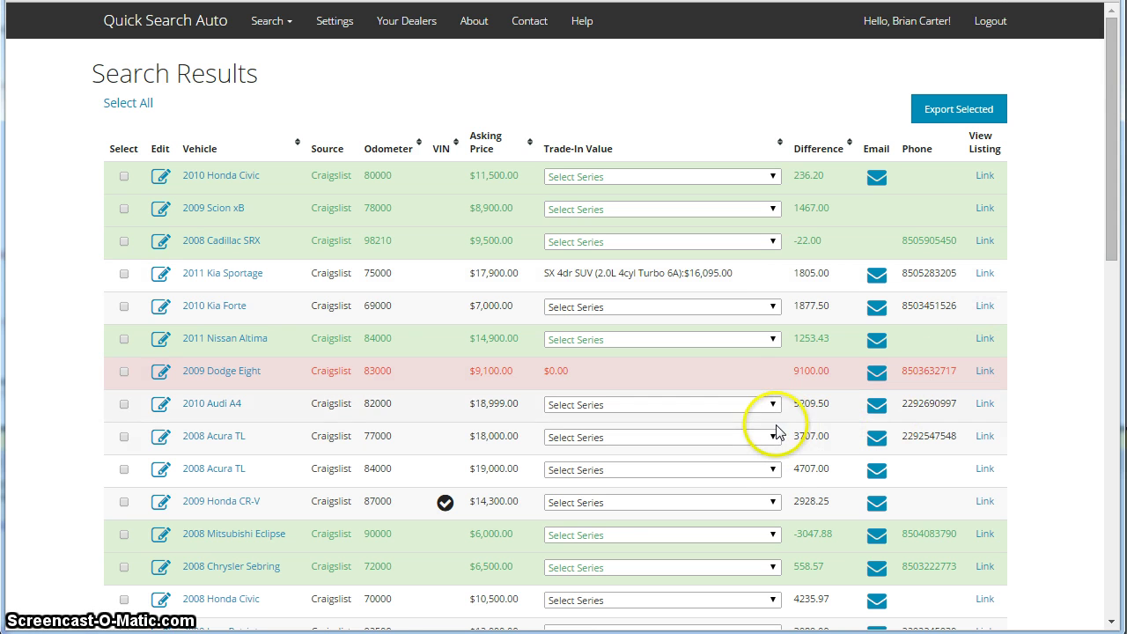
- Read the listing details of the 2009 Dodge Eight in the search results and close them
scroll(936, 431, down, 2)
scroll(936, 431, down, 5)
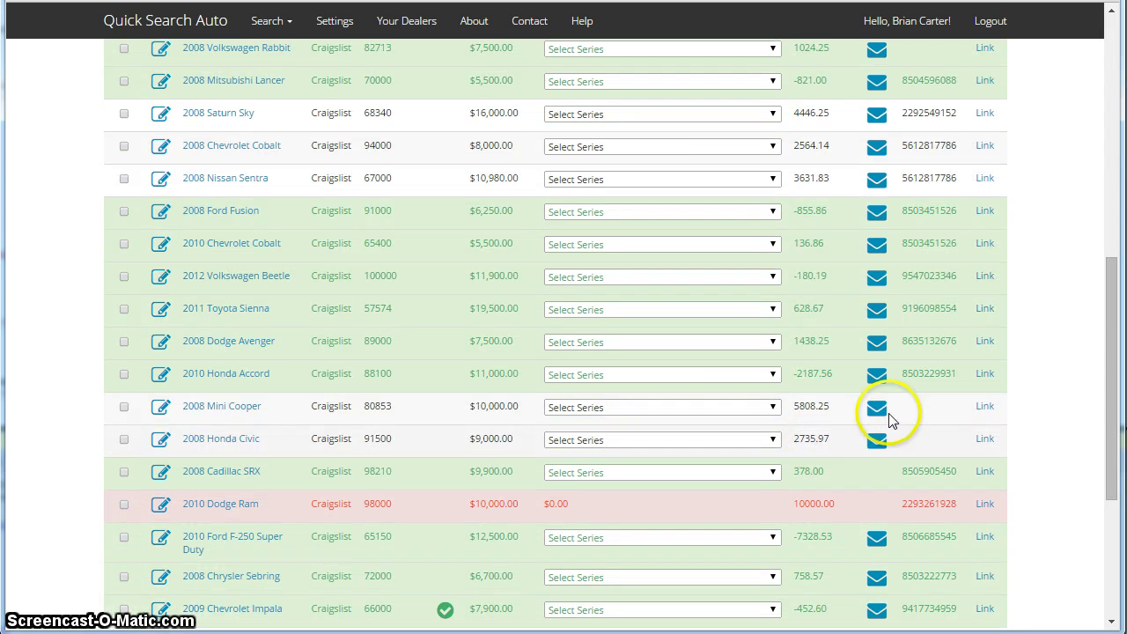
scroll(1116, 335, up, 7)
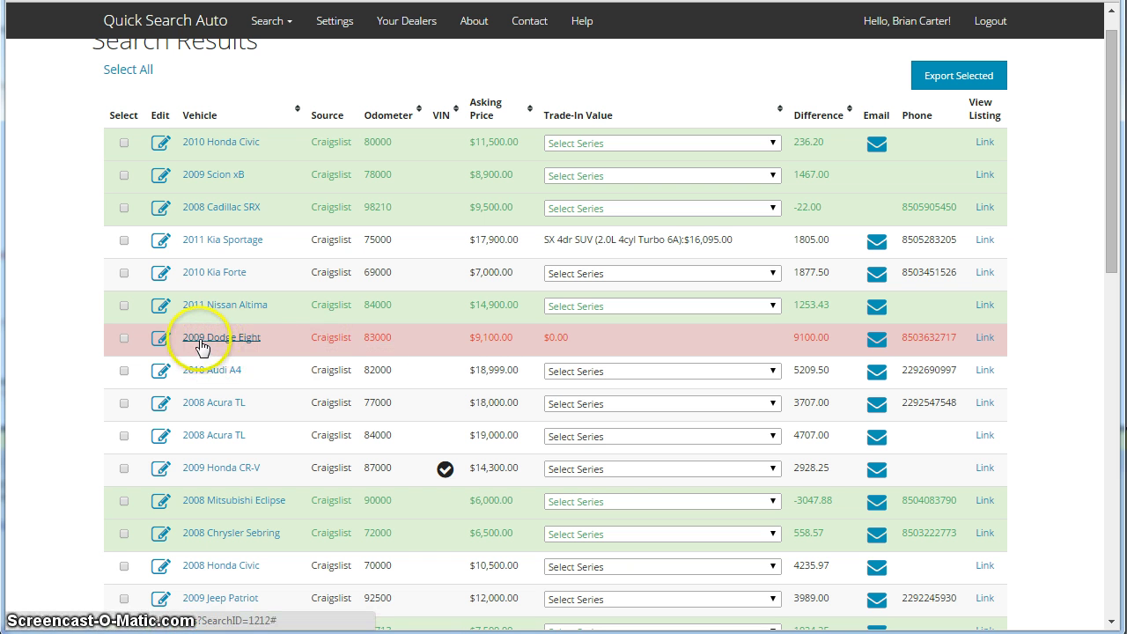
mouse_move(192, 344)
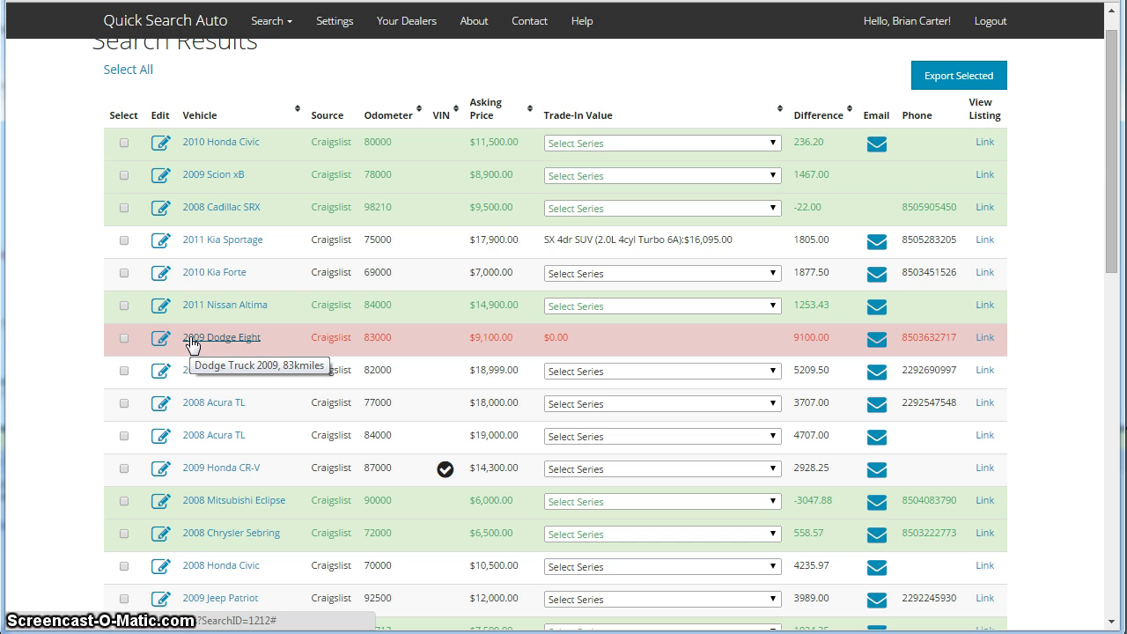
click(212, 337)
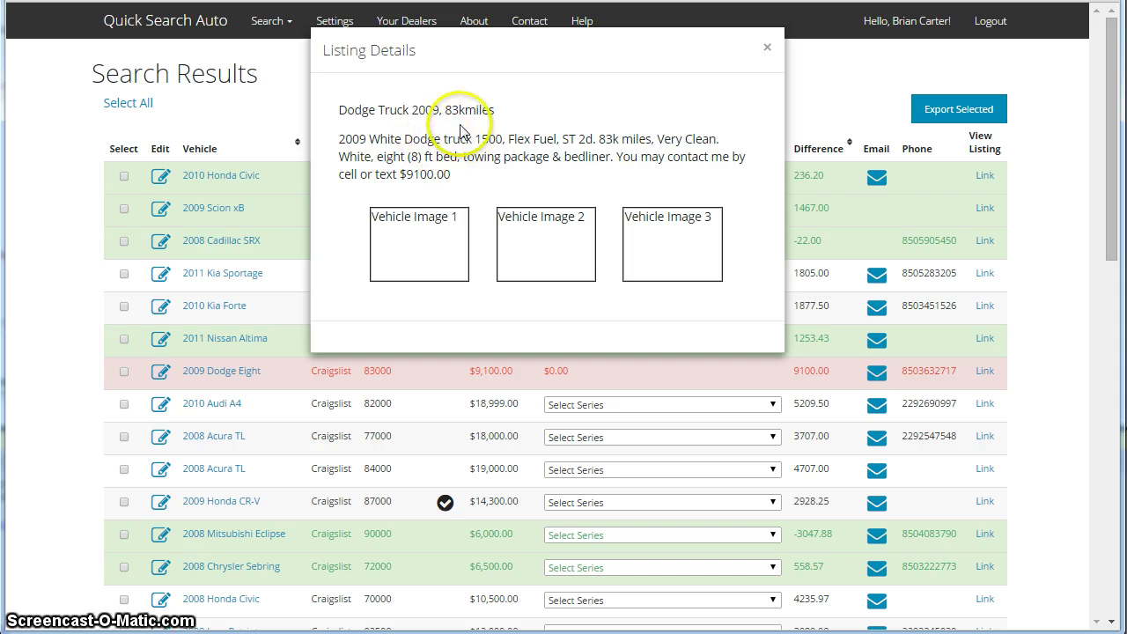
click(767, 48)
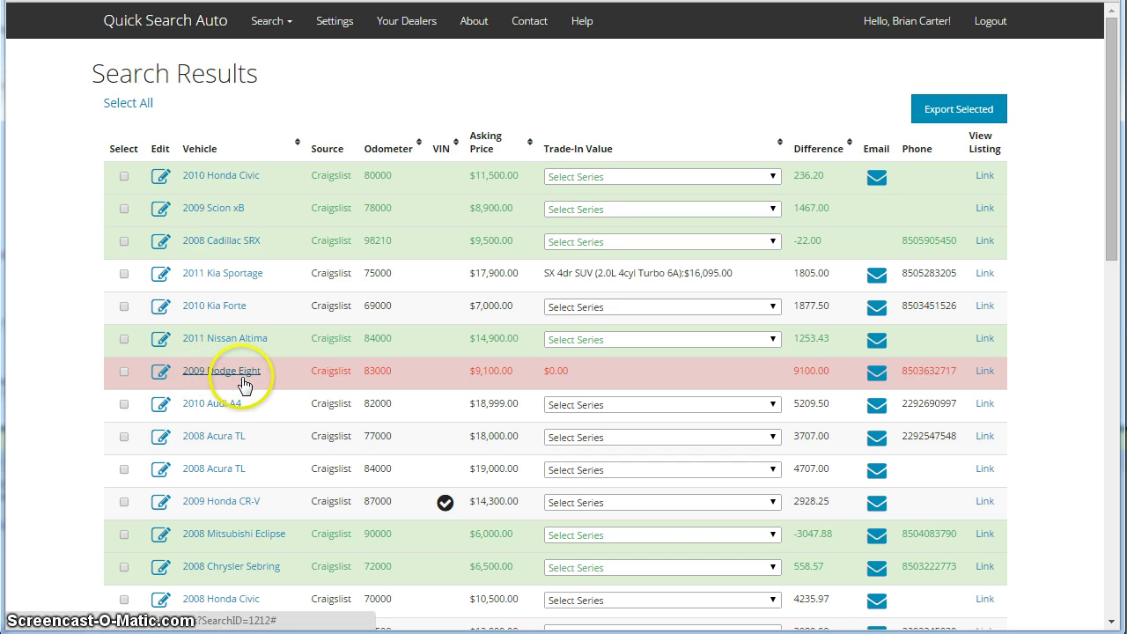
- Edit the 2009 Dodge Eight listing, setting its make to Dodge and model to Ram Pickup 1500, and save the changes
scroll(264, 374, down, 2)
scroll(264, 373, up, 1)
scroll(264, 373, down, 1)
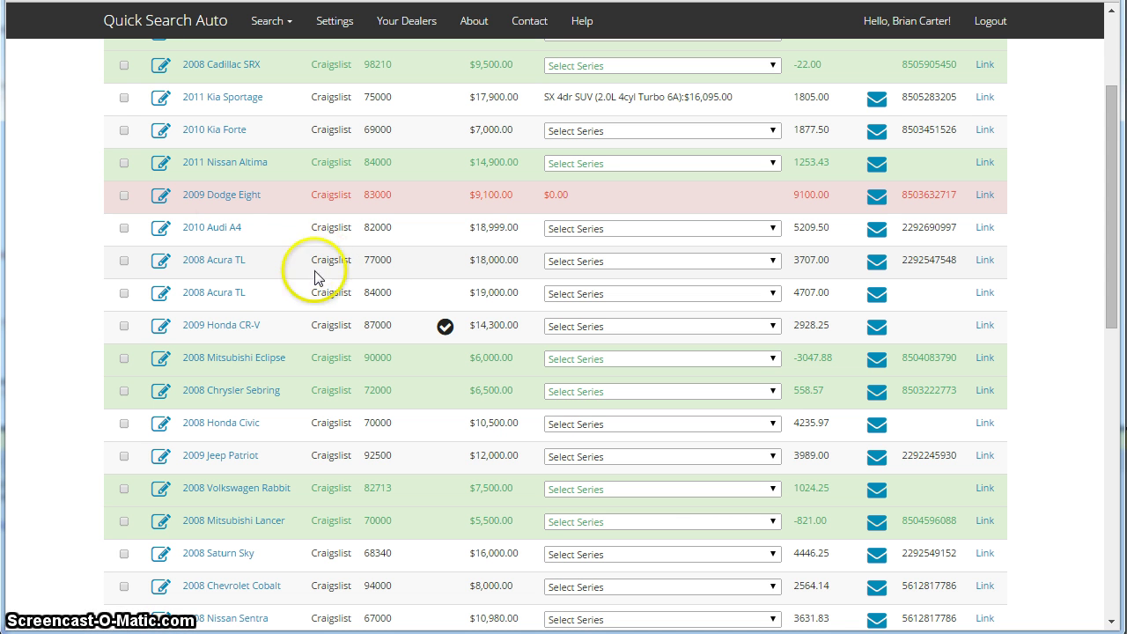
click(159, 197)
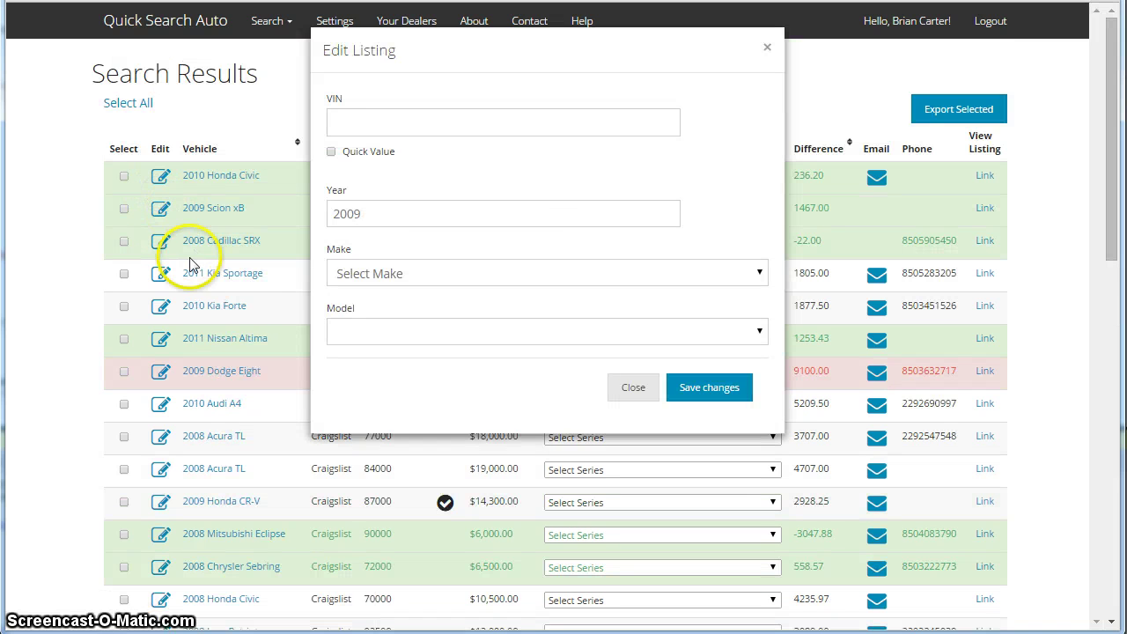
click(448, 274)
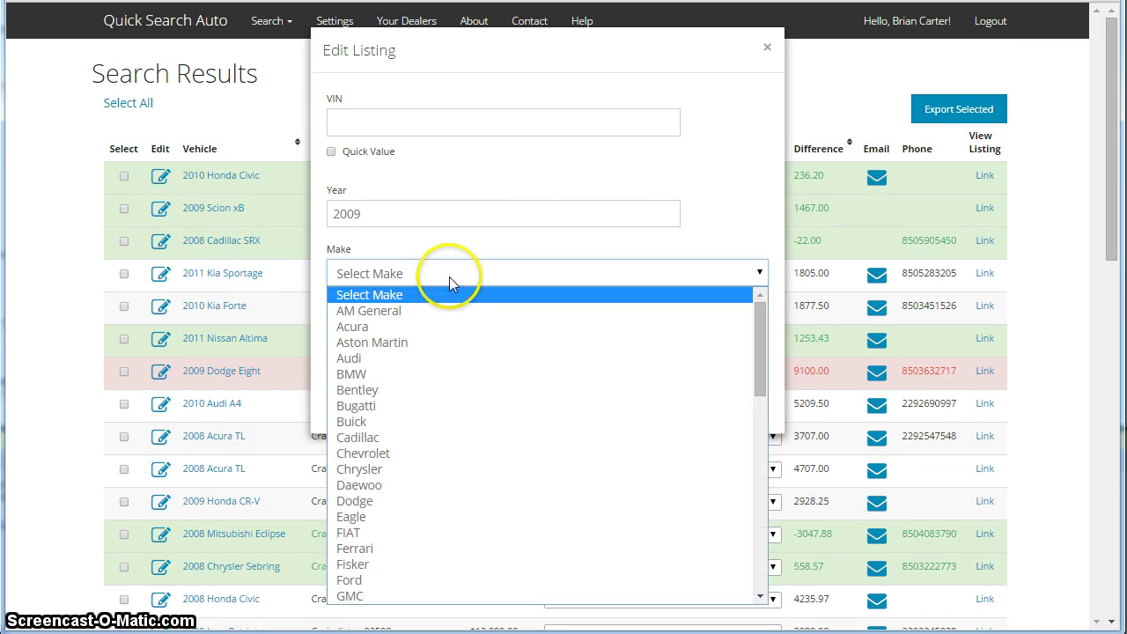
click(405, 501)
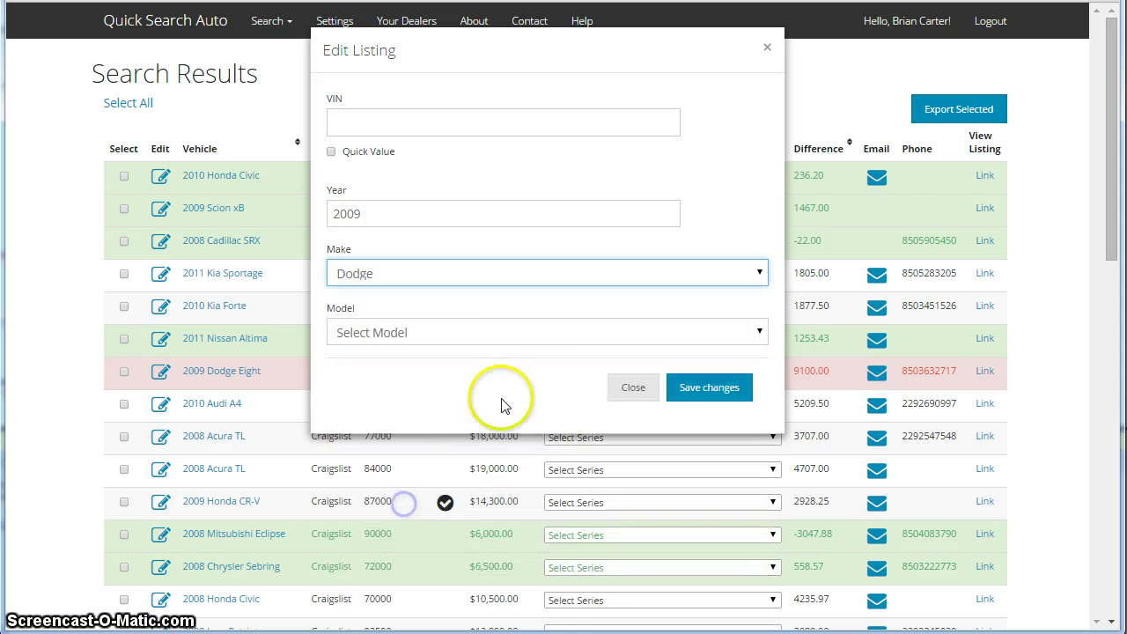
click(504, 331)
scroll(467, 425, down, 3)
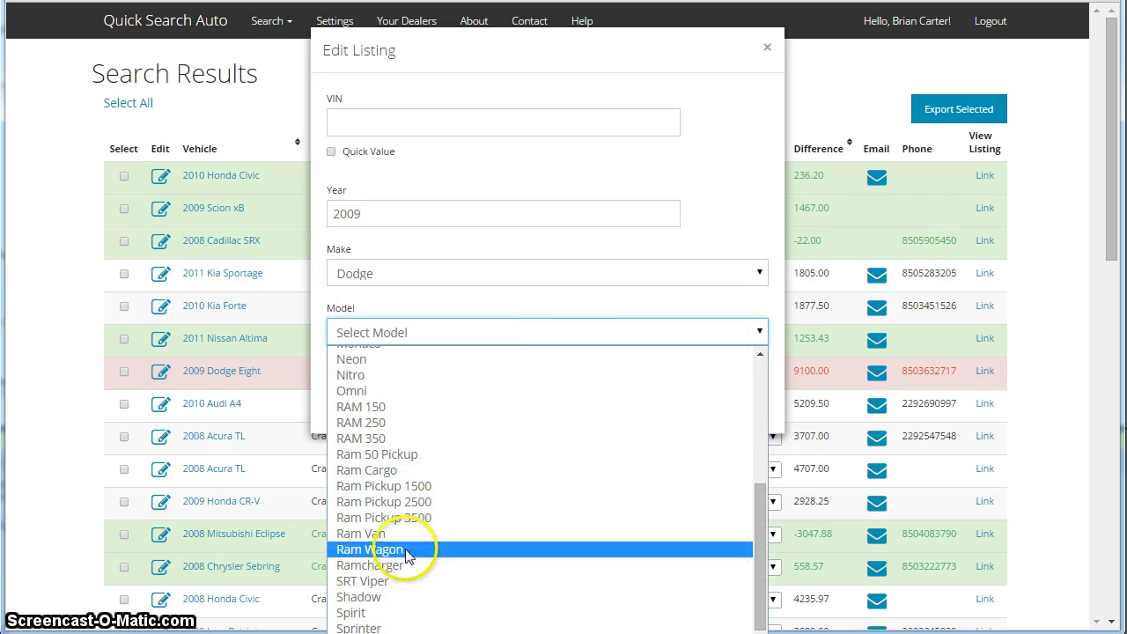
click(369, 485)
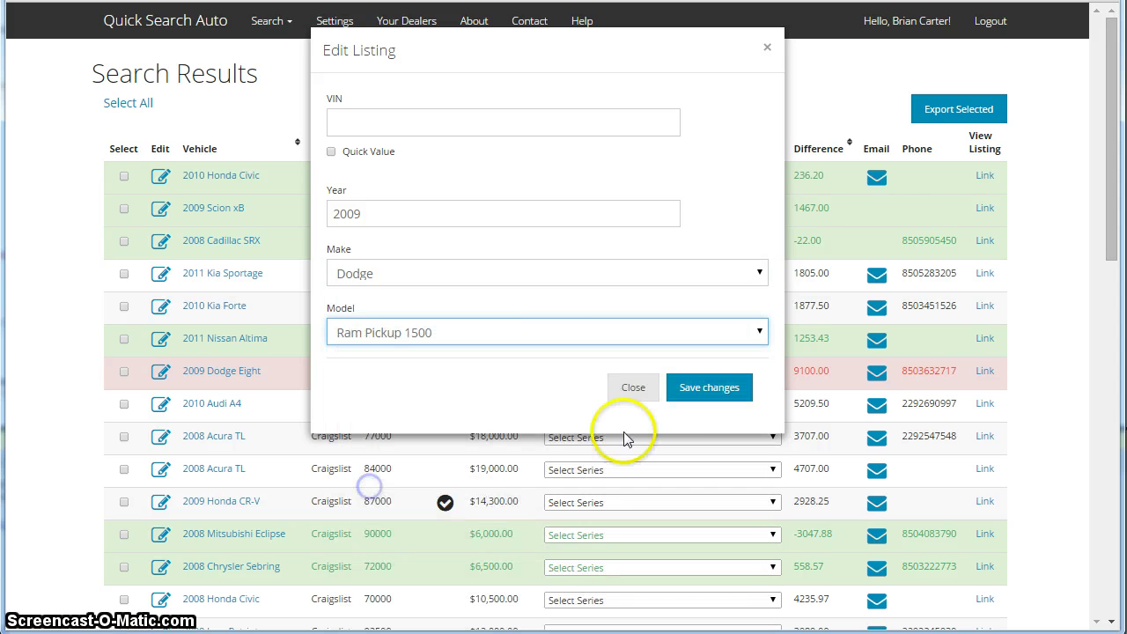
click(707, 397)
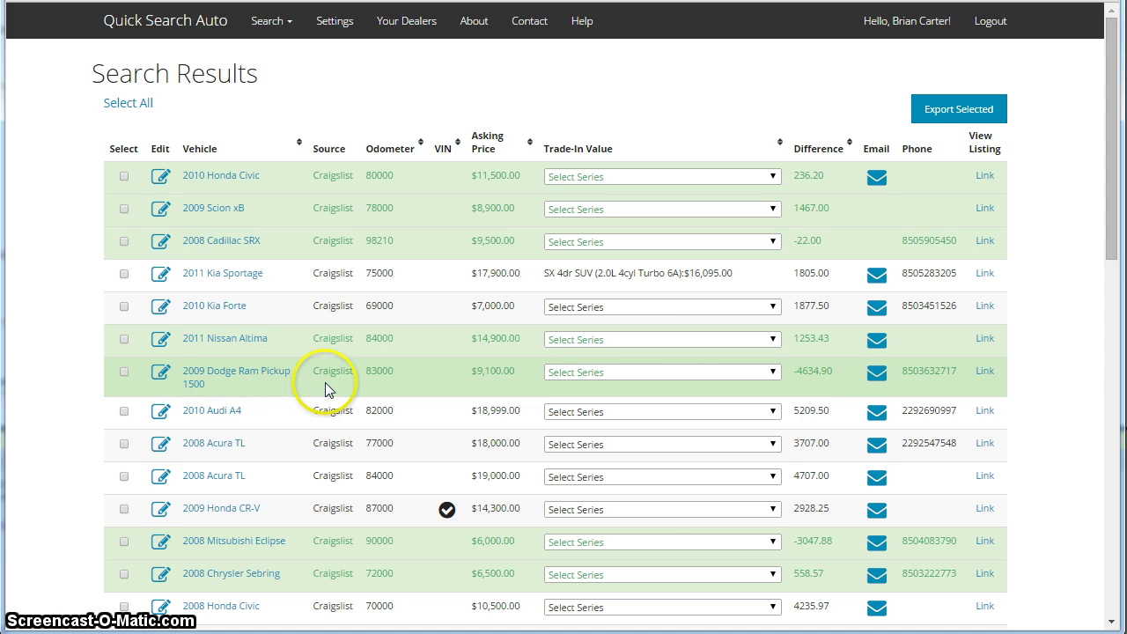
- Edit the 2010 Dodge Ram listing, setting its make to Dodge and model to Ram Pickup 1500, and save the changes
scroll(379, 428, down, 5)
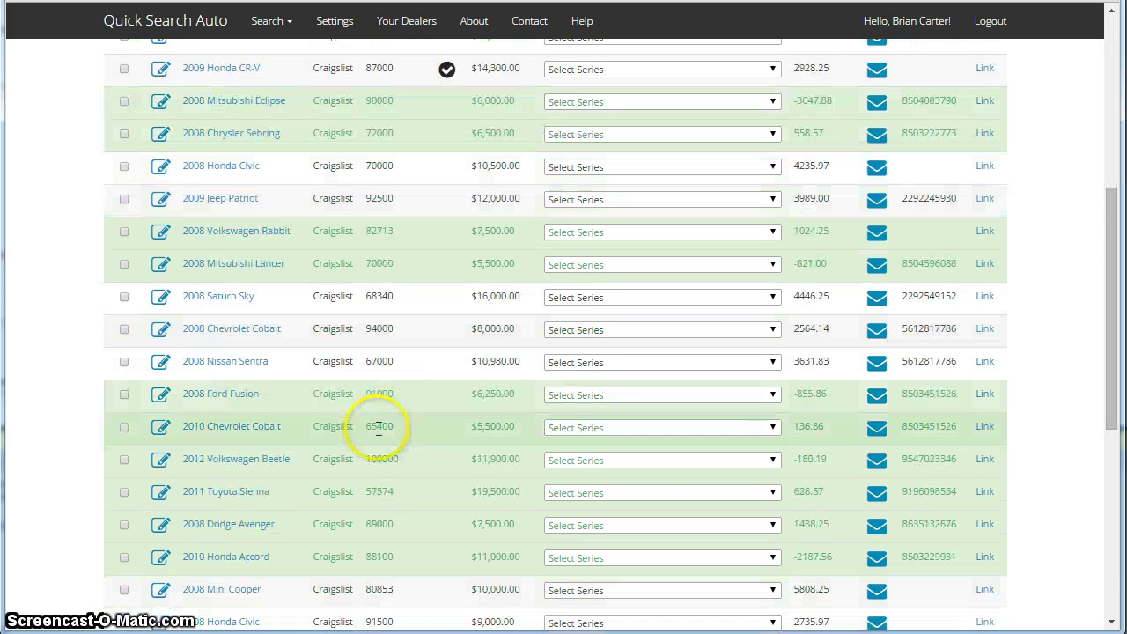
scroll(379, 428, down, 5)
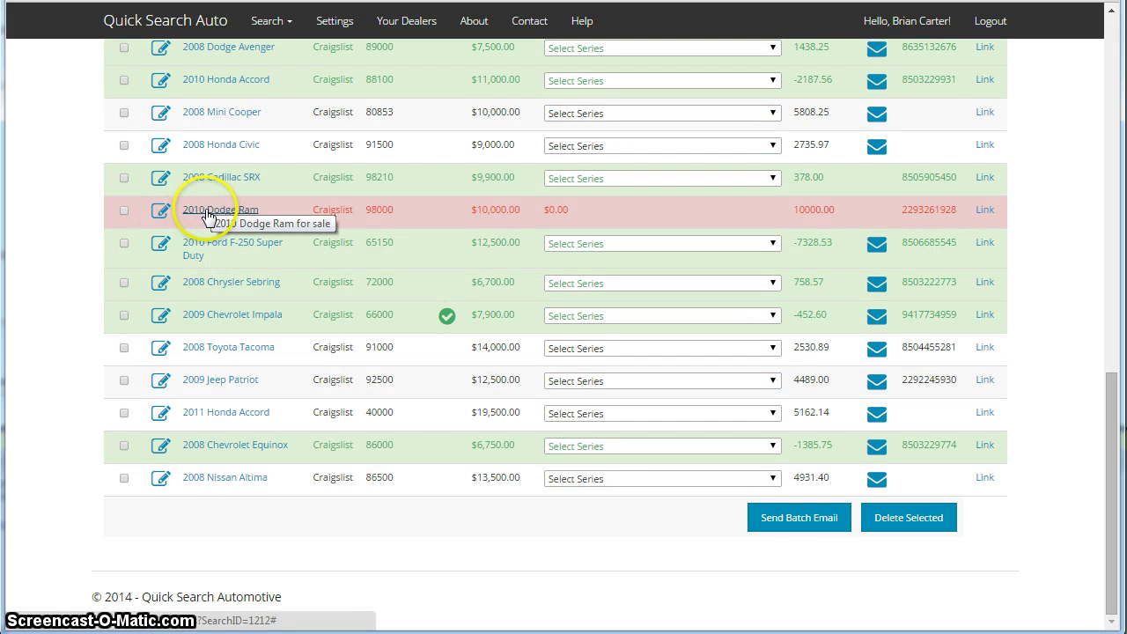
click(159, 210)
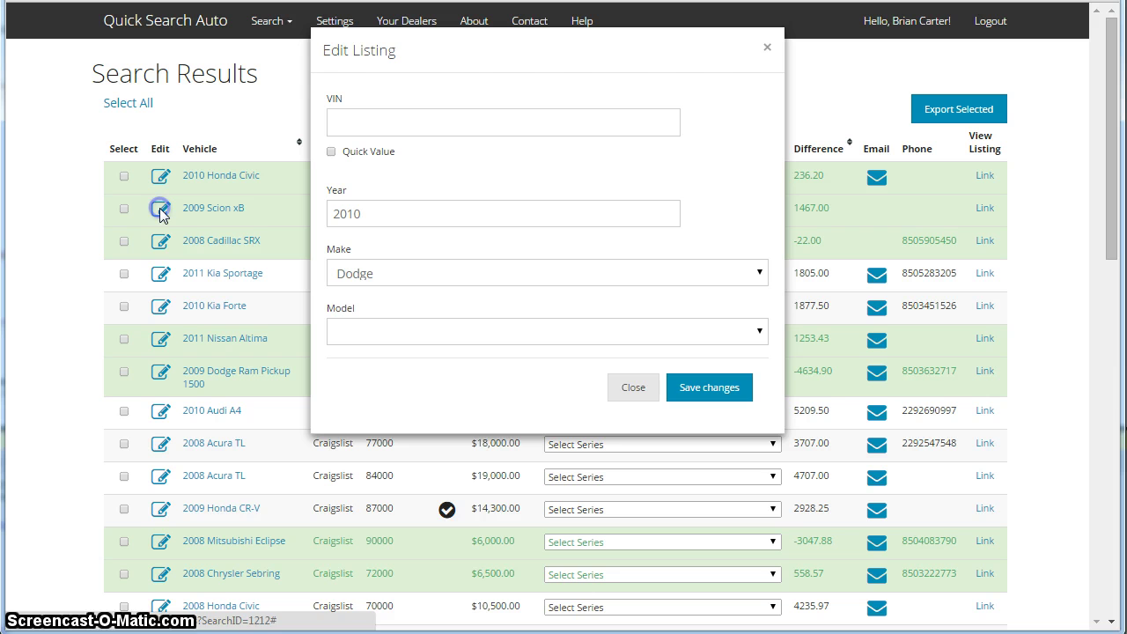
click(506, 275)
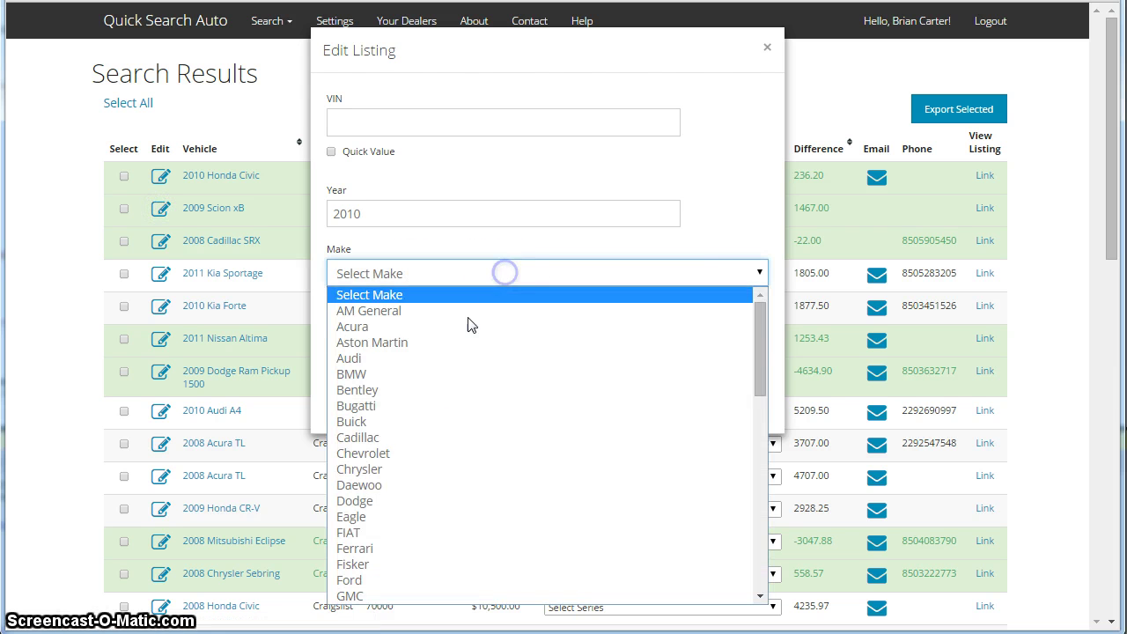
click(415, 500)
click(408, 332)
scroll(437, 546, down, 4)
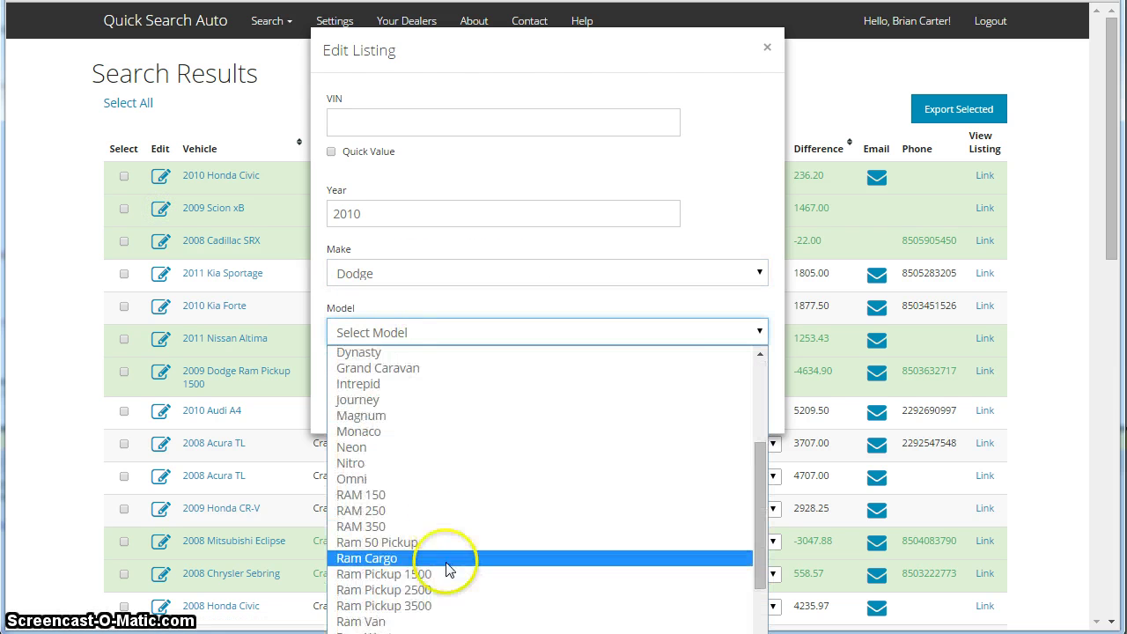
click(391, 573)
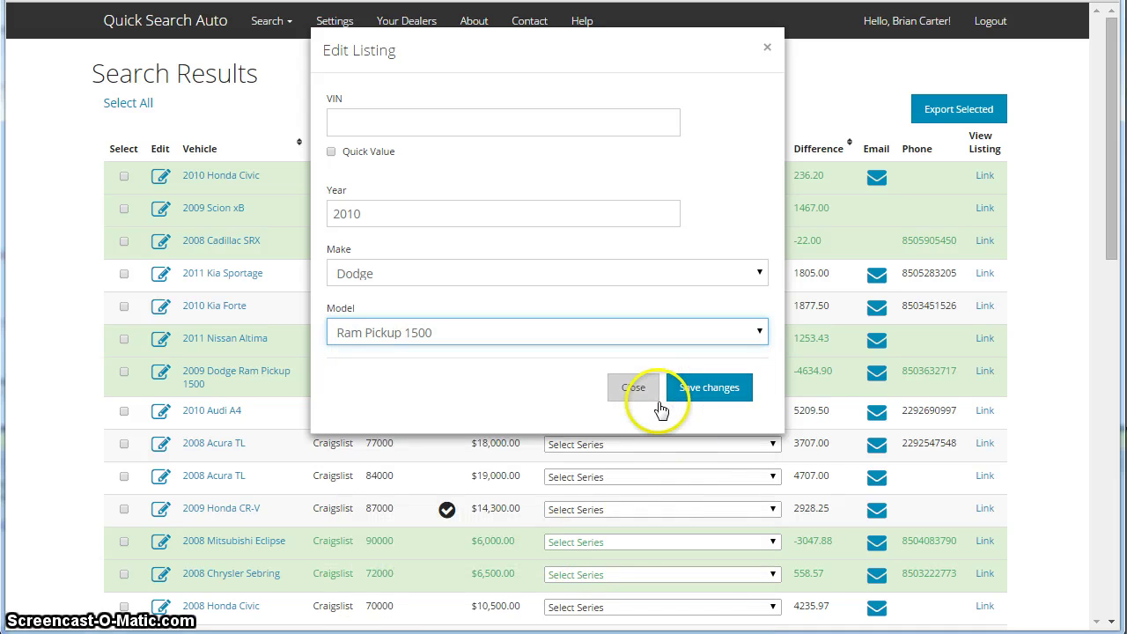
click(755, 331)
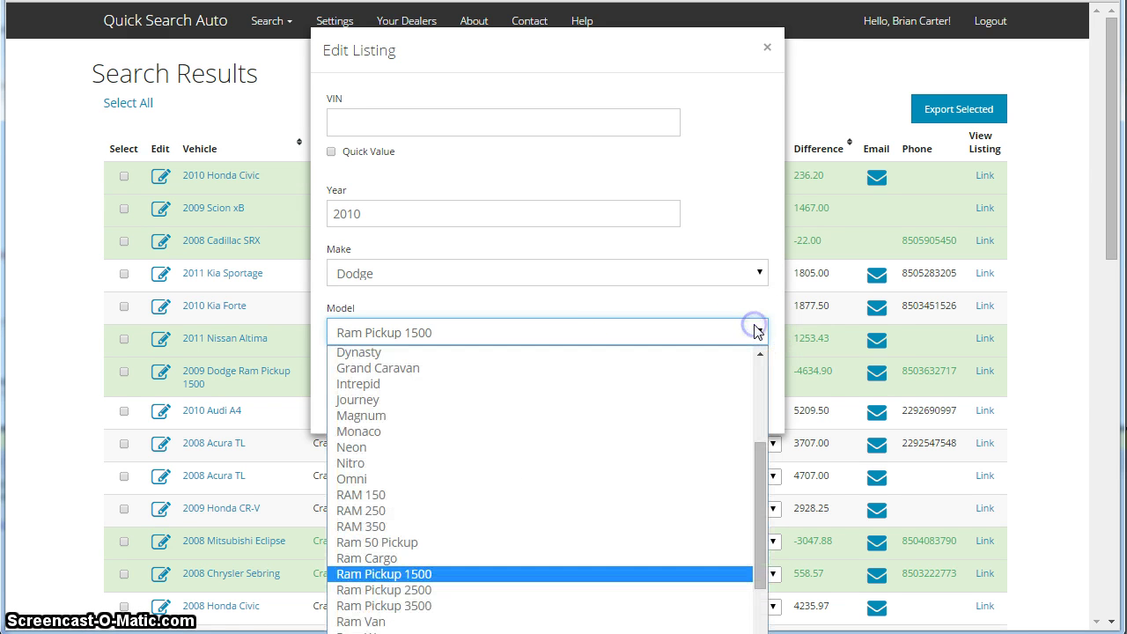
scroll(440, 581, down, 1)
click(441, 573)
click(708, 388)
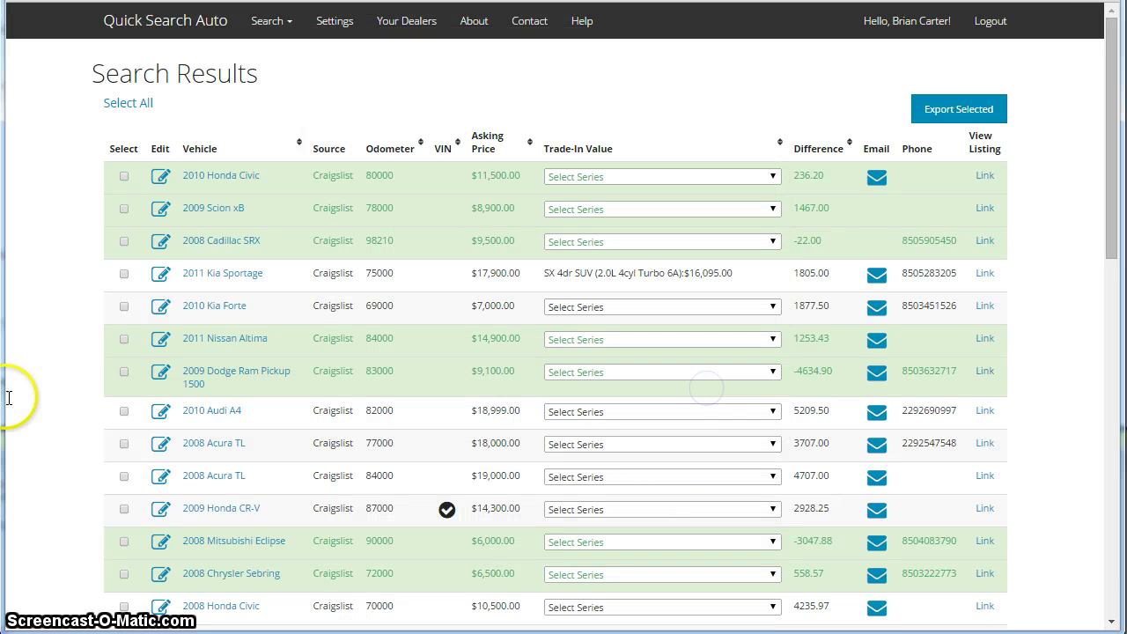
- Check the 2010 Dodge Ram Pickup 1500's updated trade-in value and difference in the results
scroll(75, 507, down, 8)
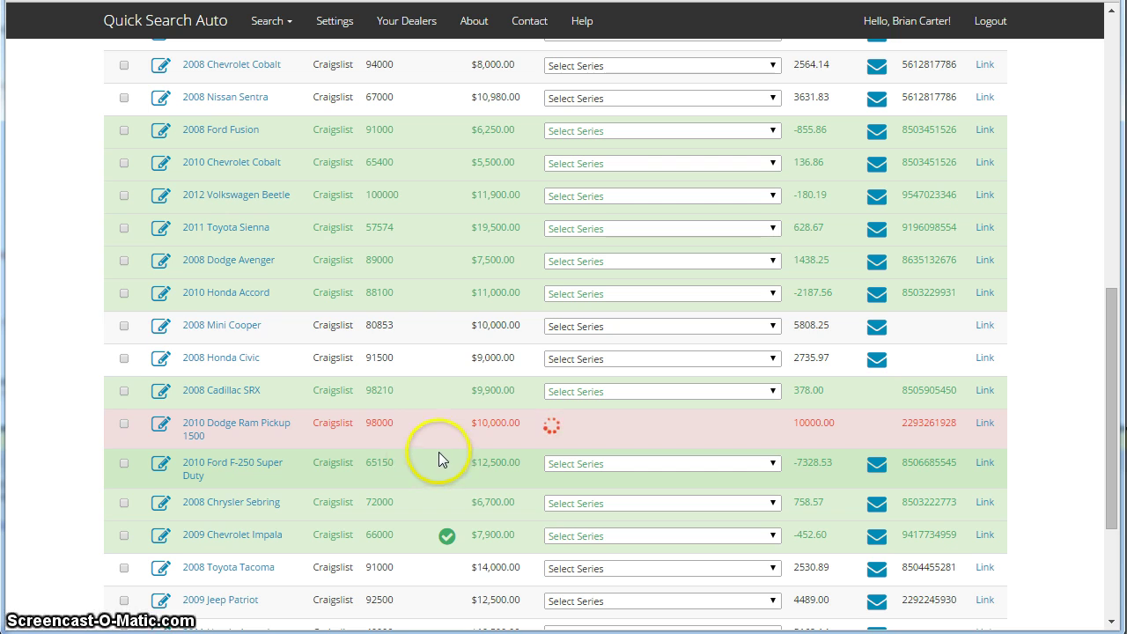
scroll(440, 459, down, 1)
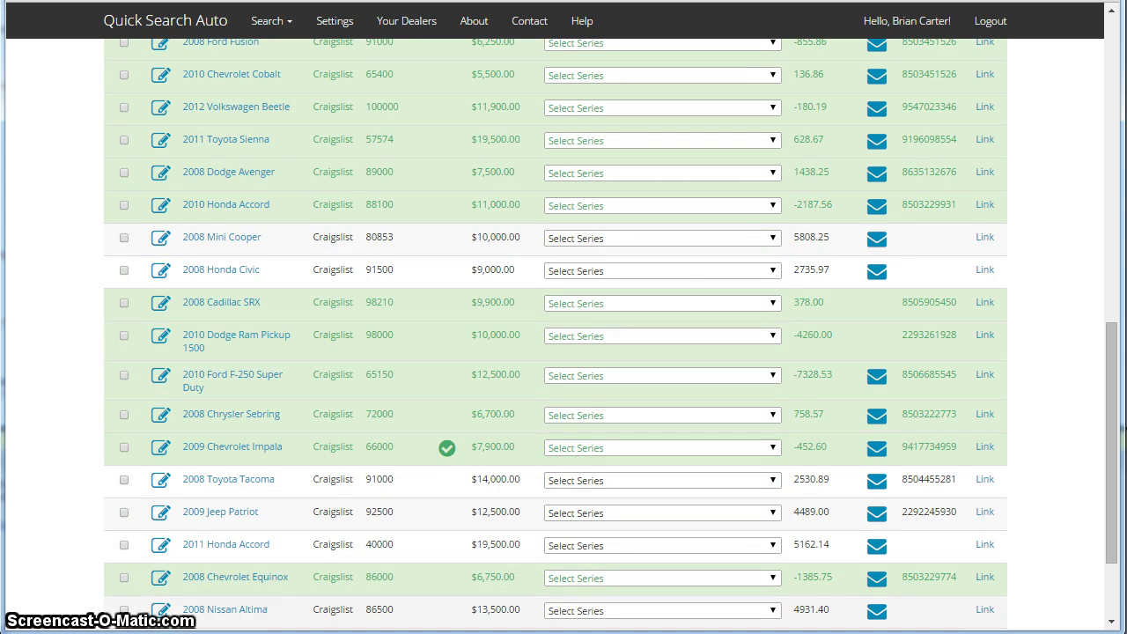
scroll(414, 377, down, 1)
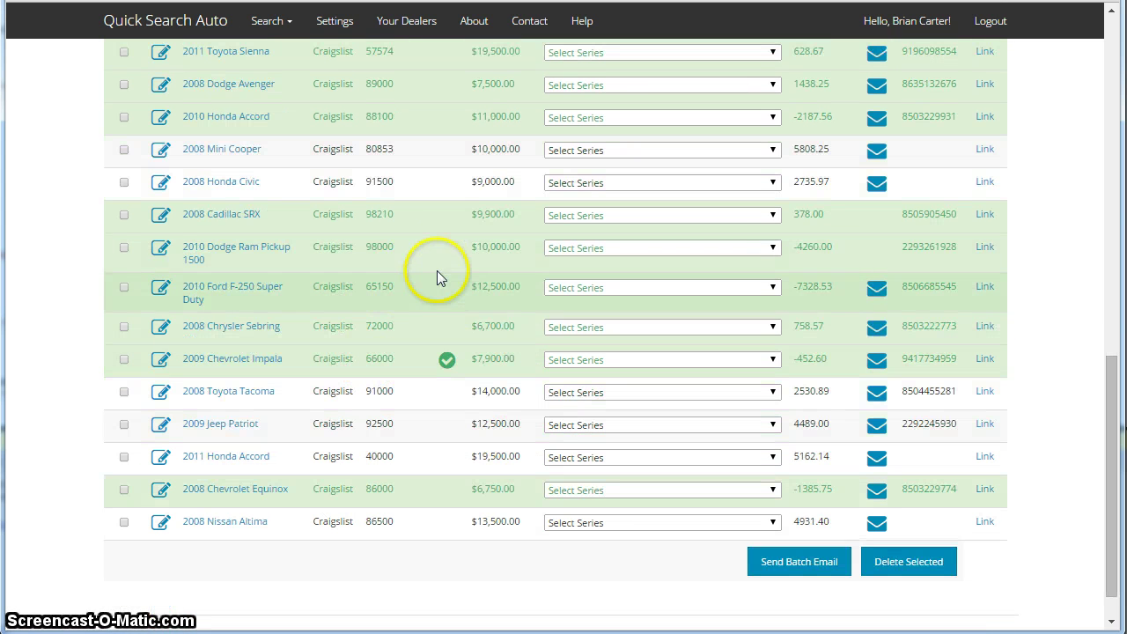
scroll(449, 315, up, 10)
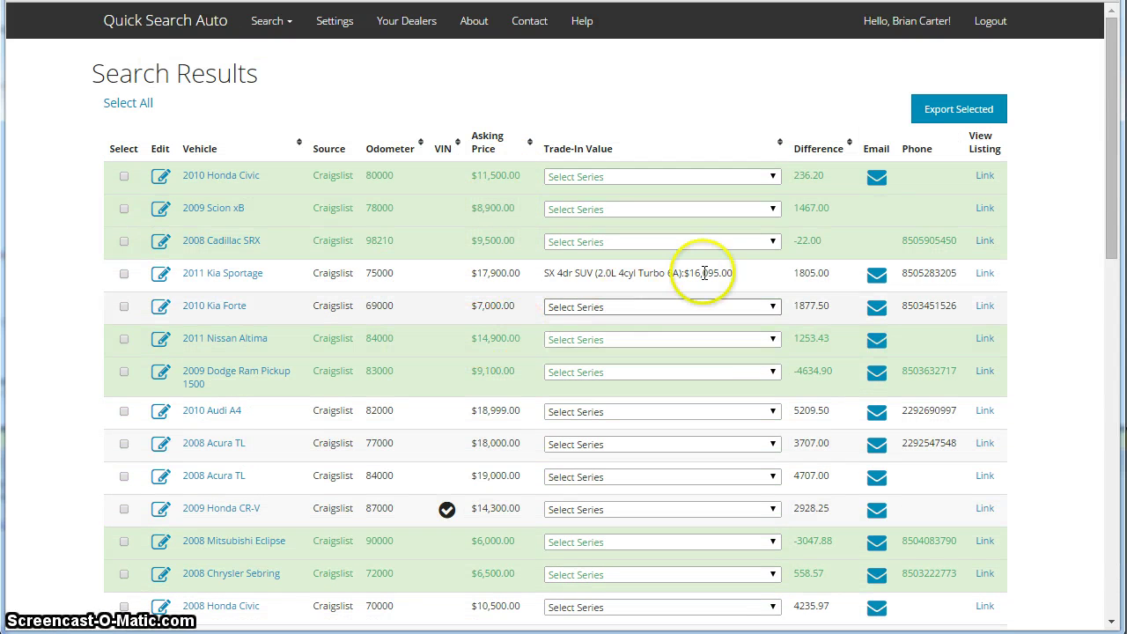
- Sort the results by difference in ascending order and read the 2010 Kia Forte's listing details
click(841, 151)
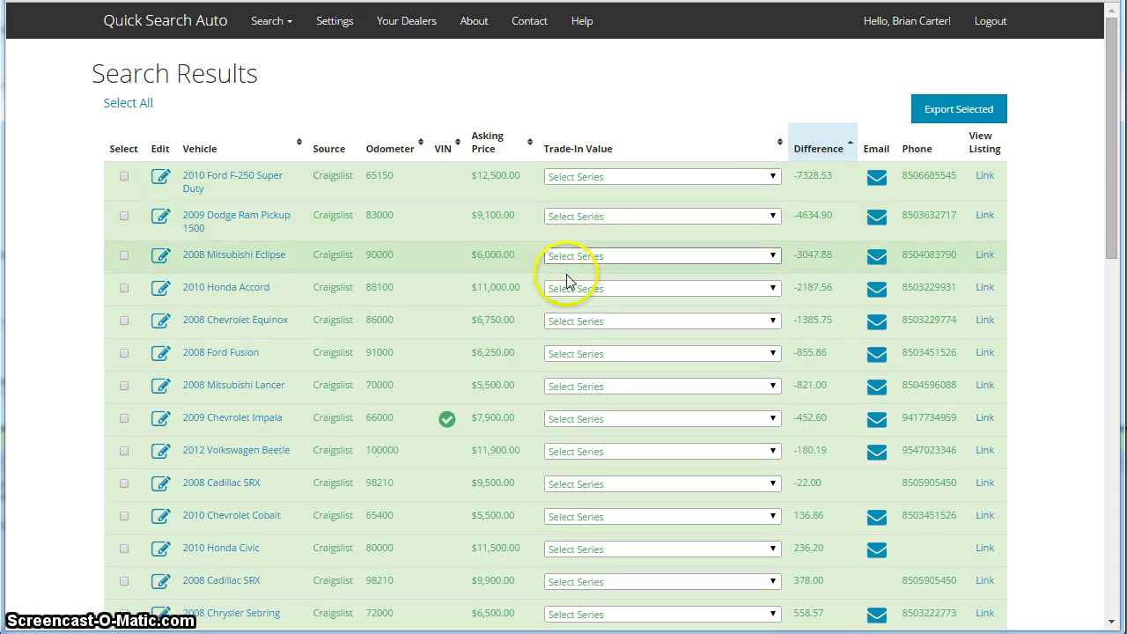
scroll(400, 240, down, 8)
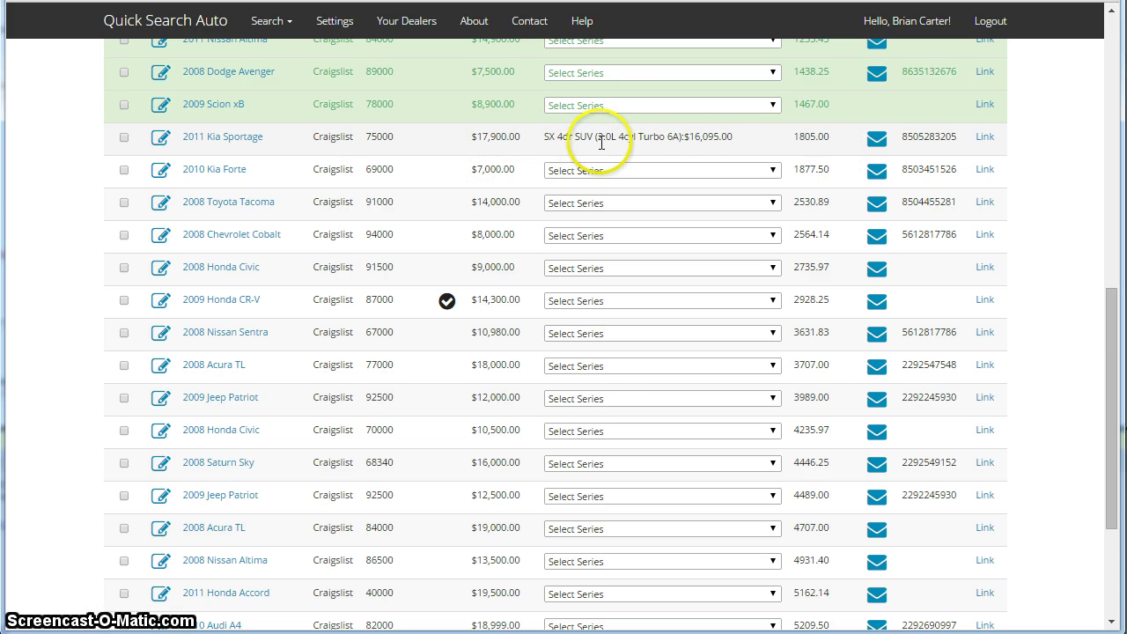
mouse_move(612, 143)
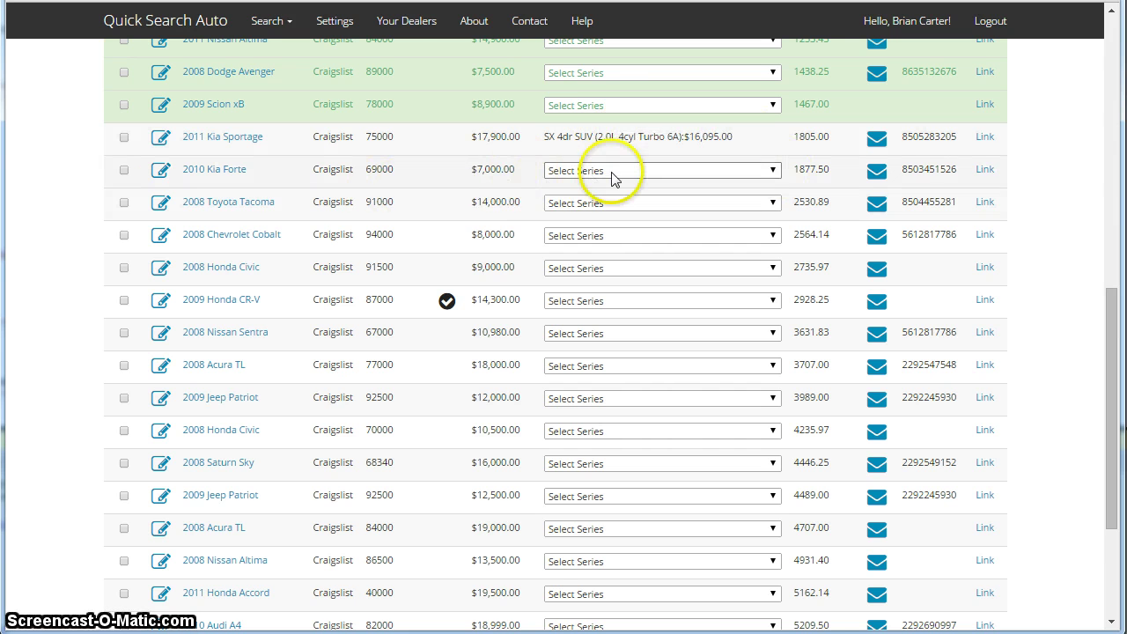
click(214, 170)
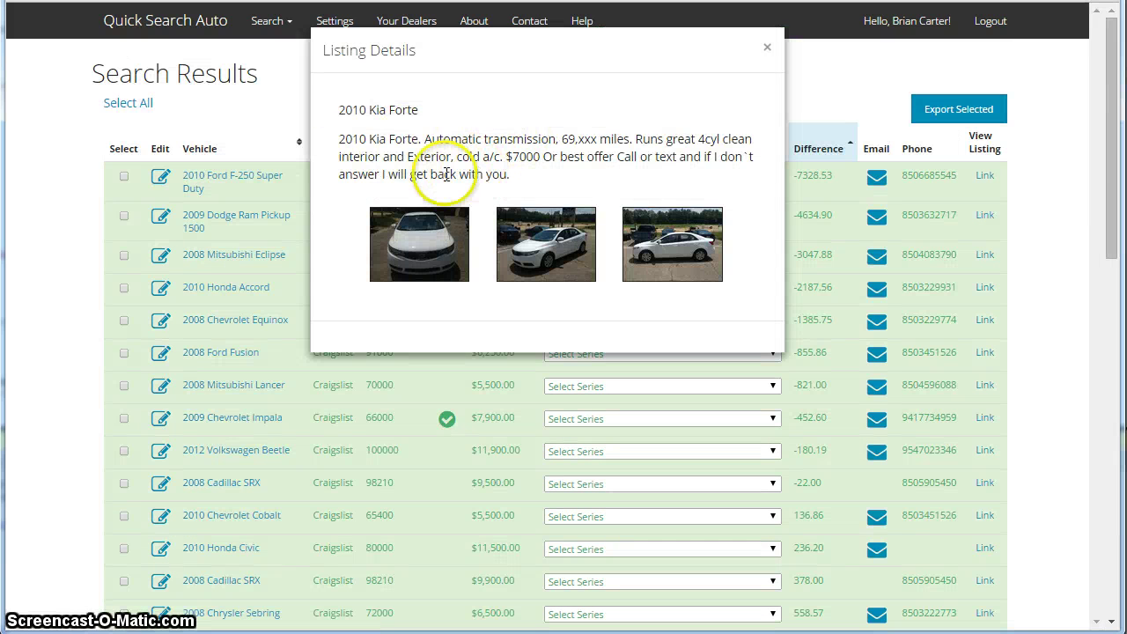
click(767, 47)
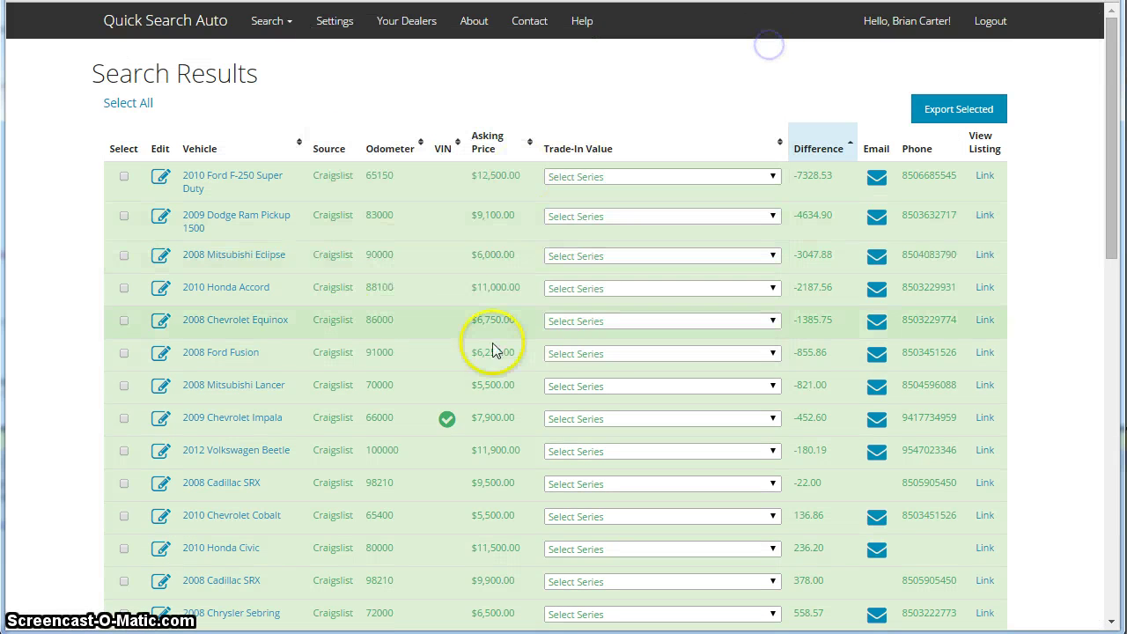
- Read the listing details of the 2008 Toyota Tacoma and close them
scroll(493, 350, down, 6)
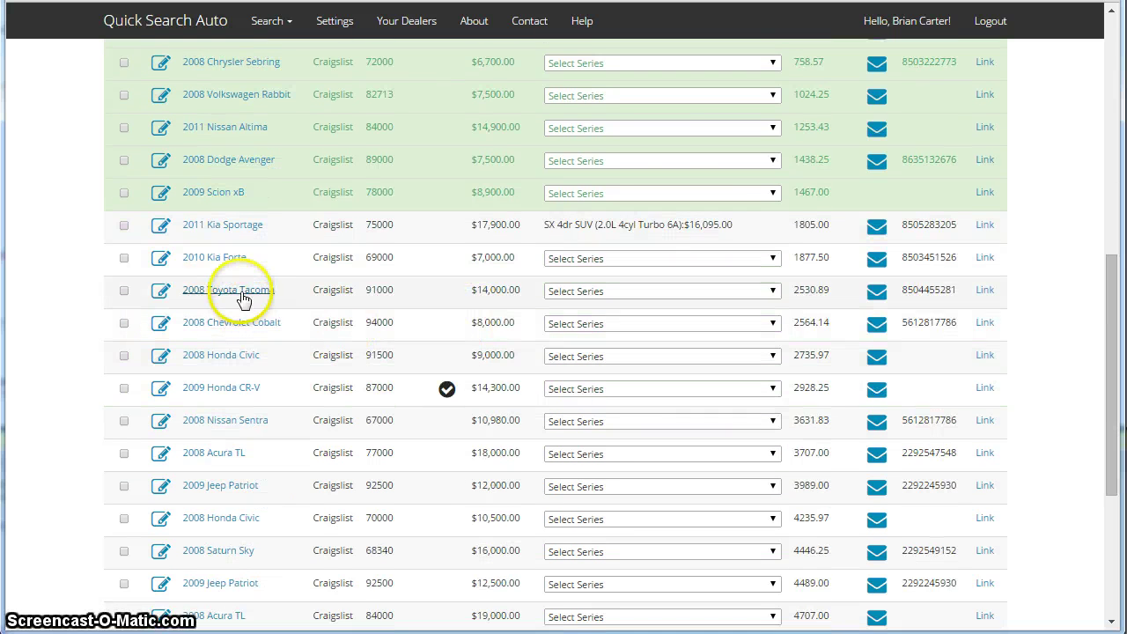
click(242, 298)
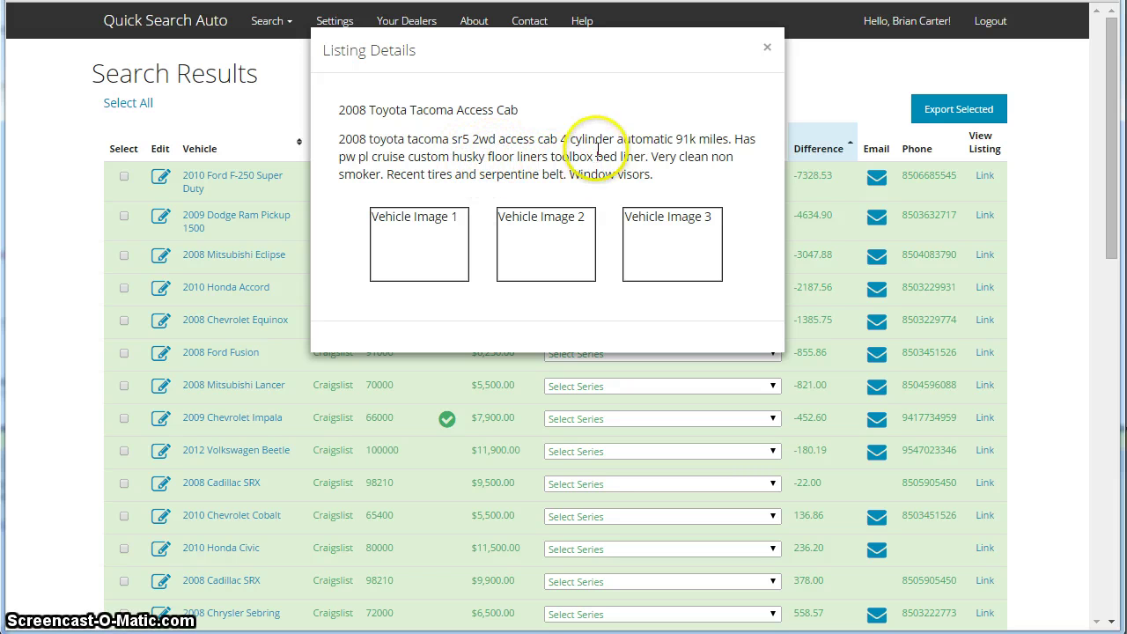
click(766, 46)
- Read the listing details of the 2009 Honda CR-V and close them
scroll(223, 385, down, 4)
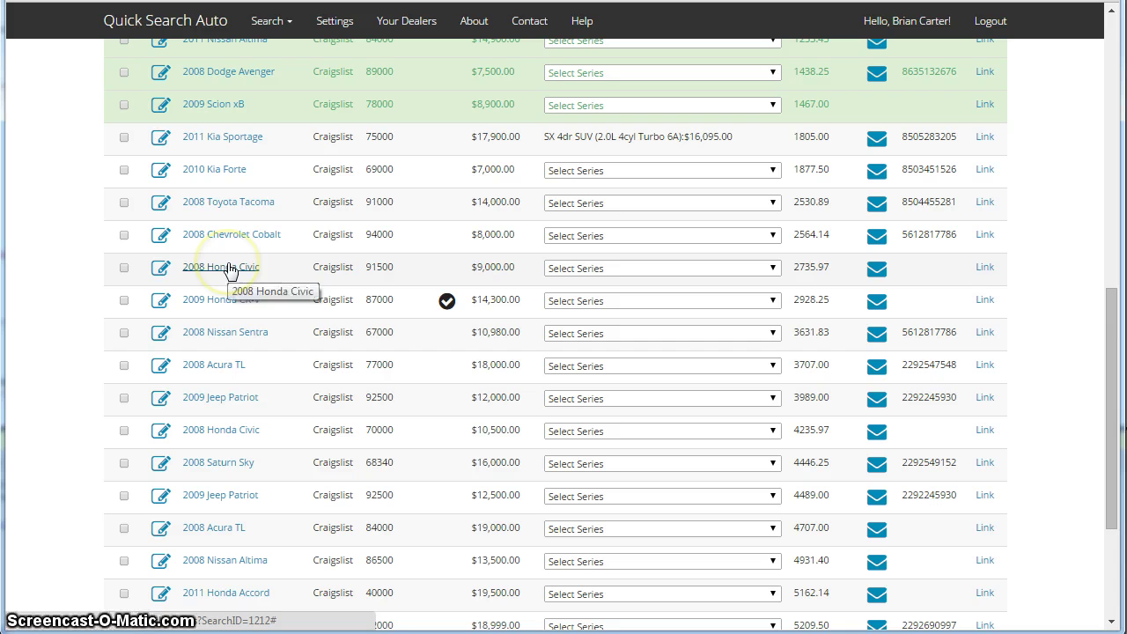
click(201, 301)
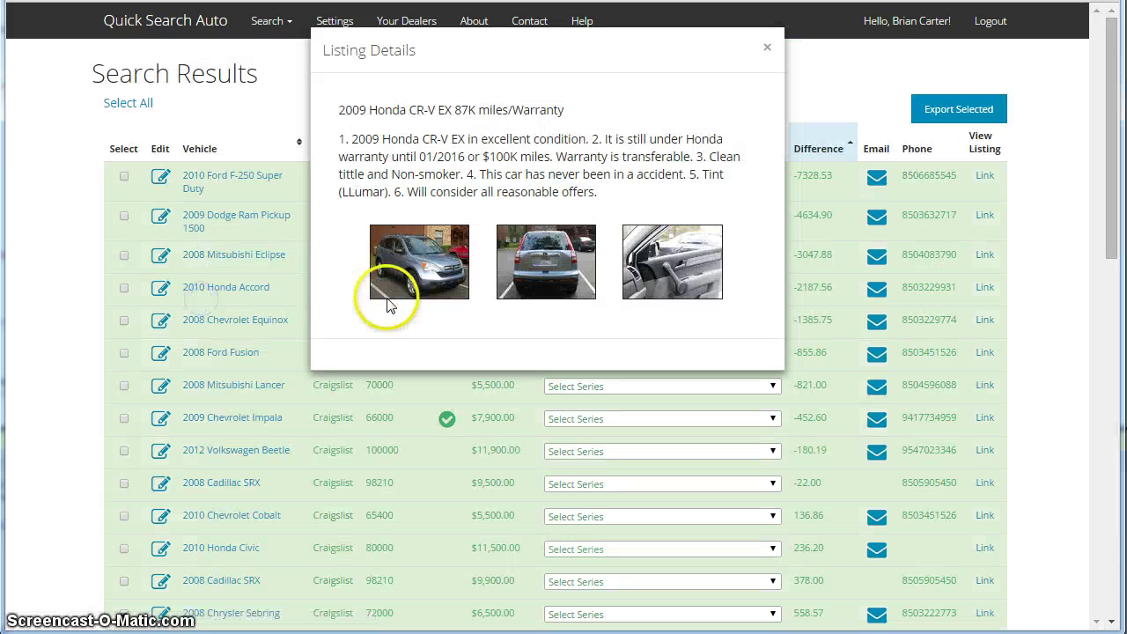
click(767, 47)
- Set the 2009 Honda CR-V's trade-in series to EX-L 4dr SUV AWD w/Navigation
scroll(329, 353, down, 6)
scroll(327, 361, down, 2)
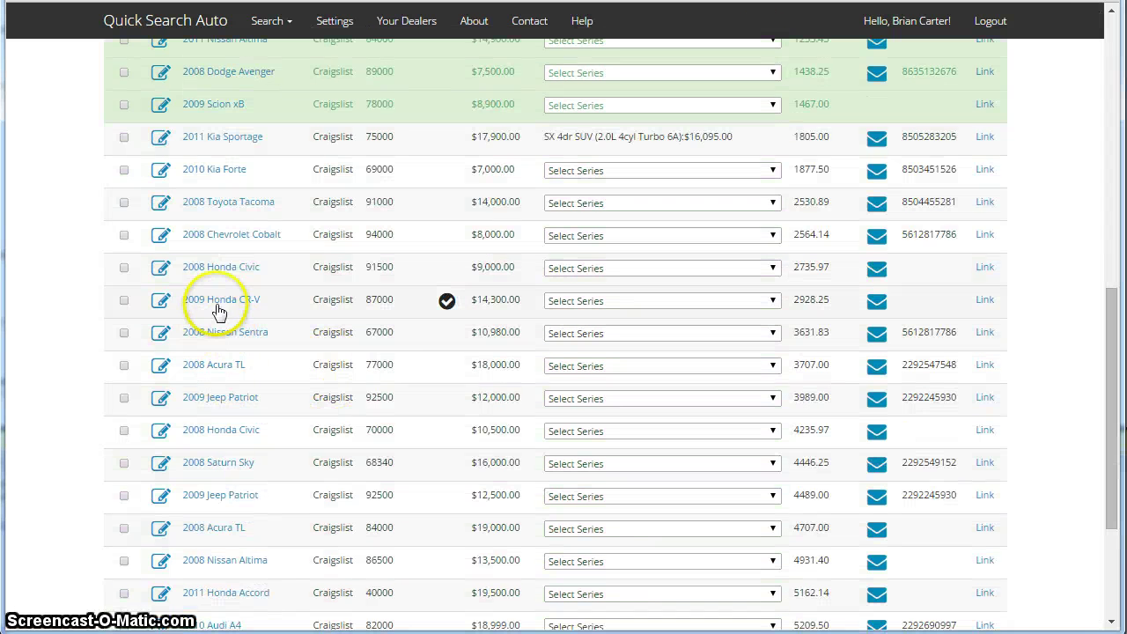
click(718, 301)
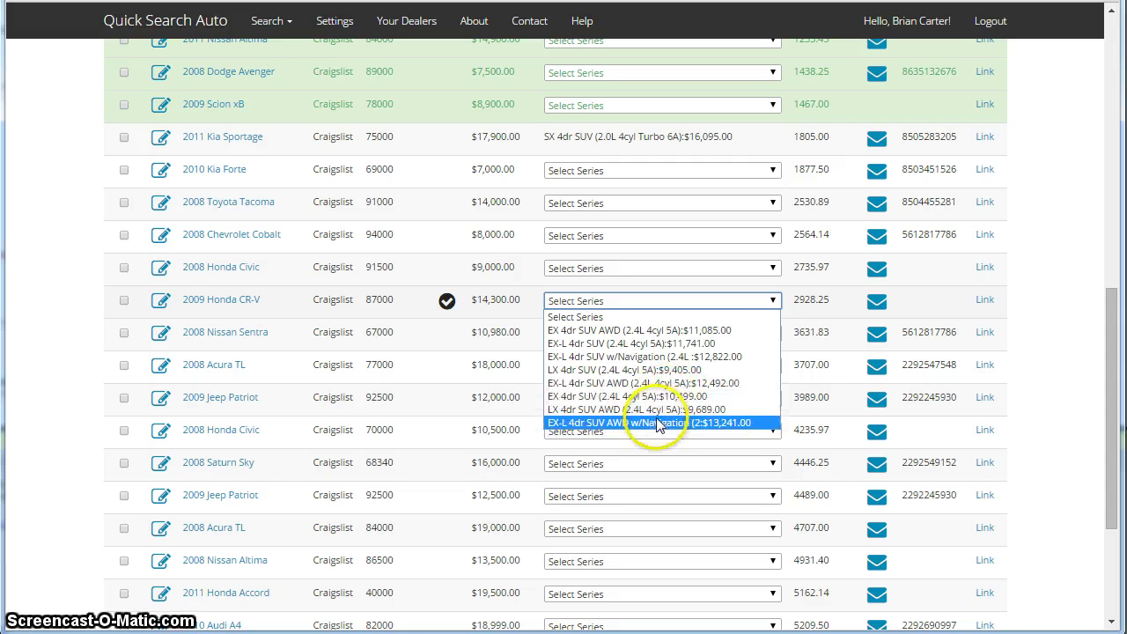
click(582, 423)
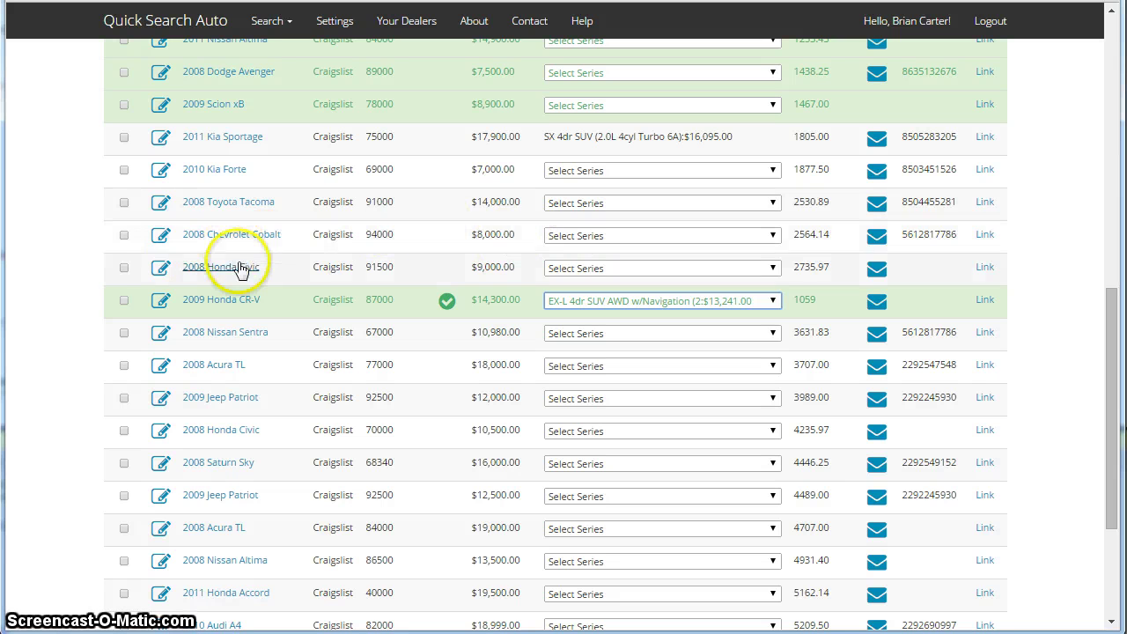
- Open the edit form of the 2008 Toyota Tacoma, look at its VIN field and close it unchanged
click(159, 195)
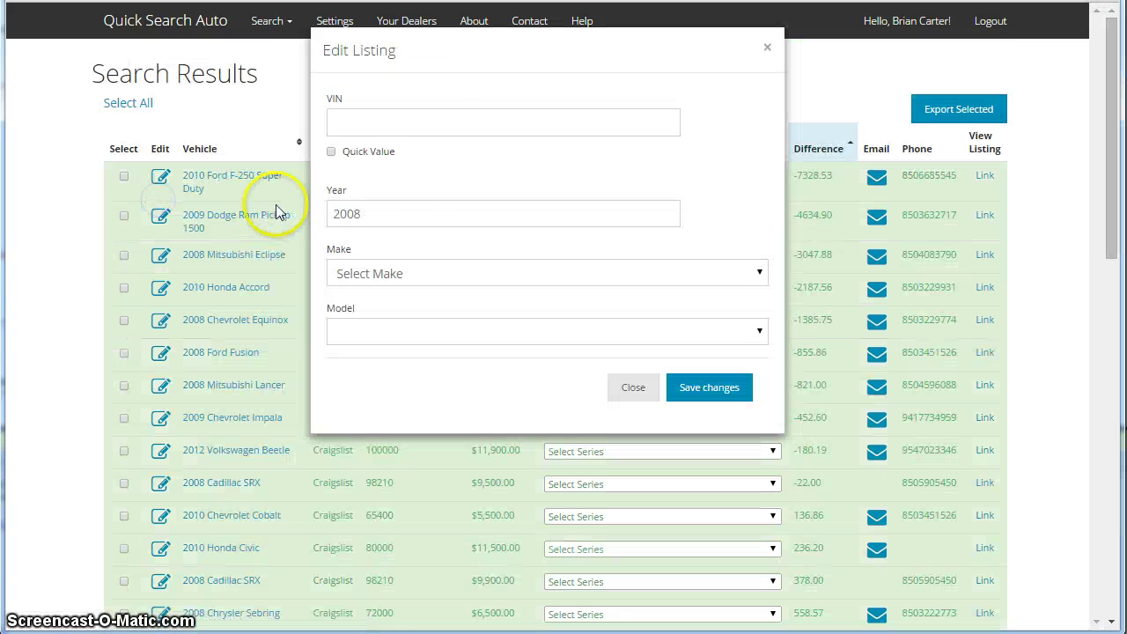
click(385, 126)
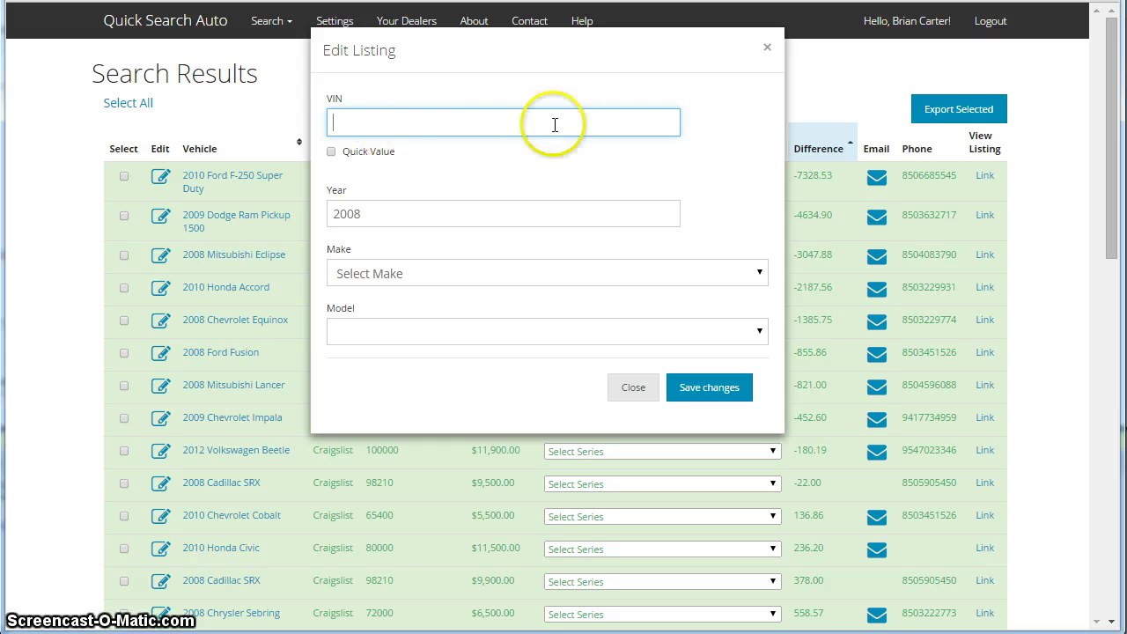
click(767, 49)
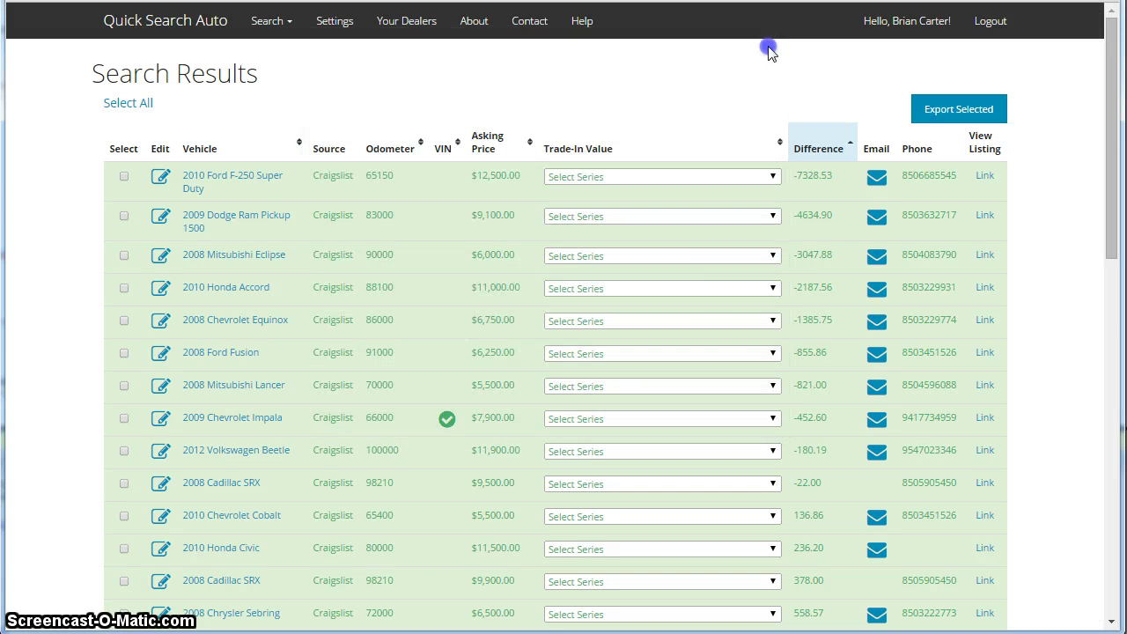
mouse_move(1106, 155)
mouse_down()
mouse_move(1106, 214)
mouse_move(1107, 100)
mouse_move(1117, 165)
mouse_up()
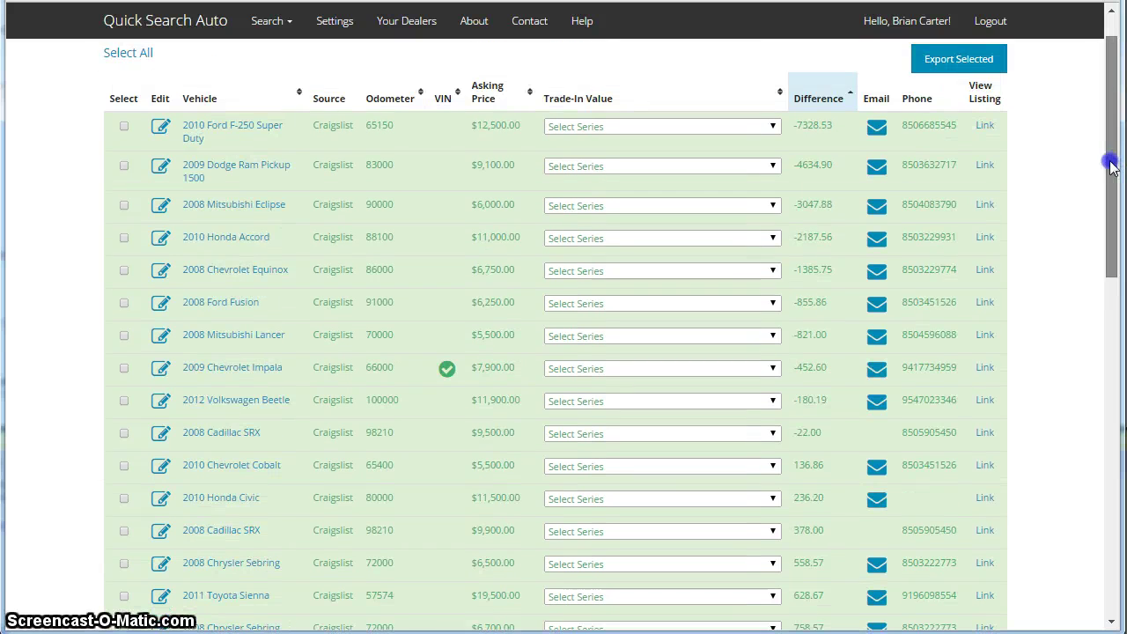
scroll(133, 330, down, 4)
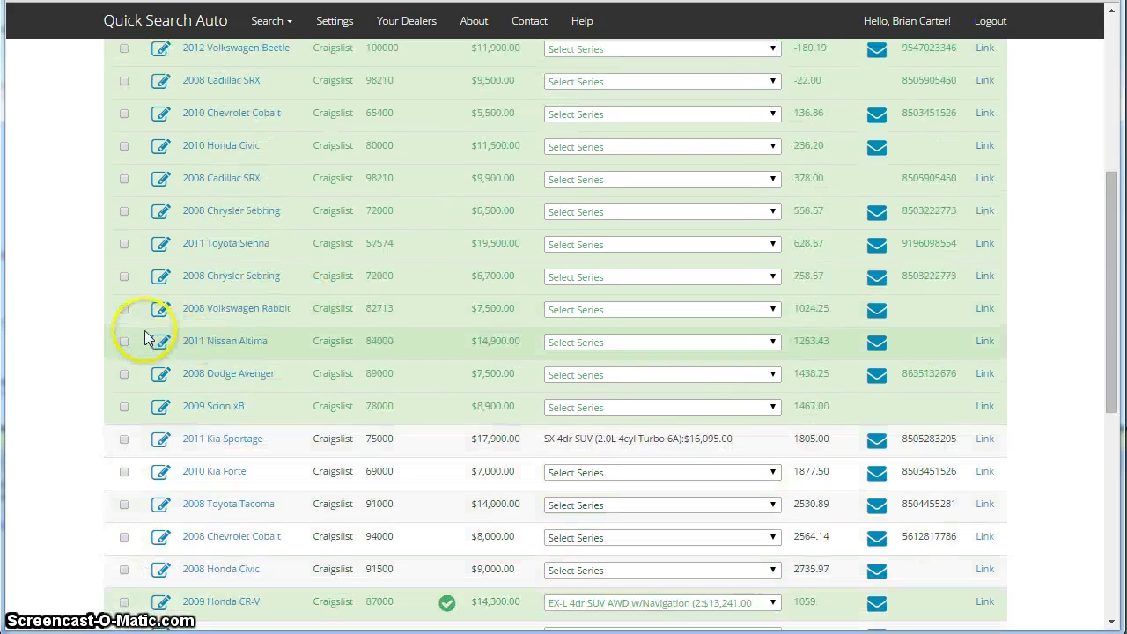
scroll(145, 330, up, 4)
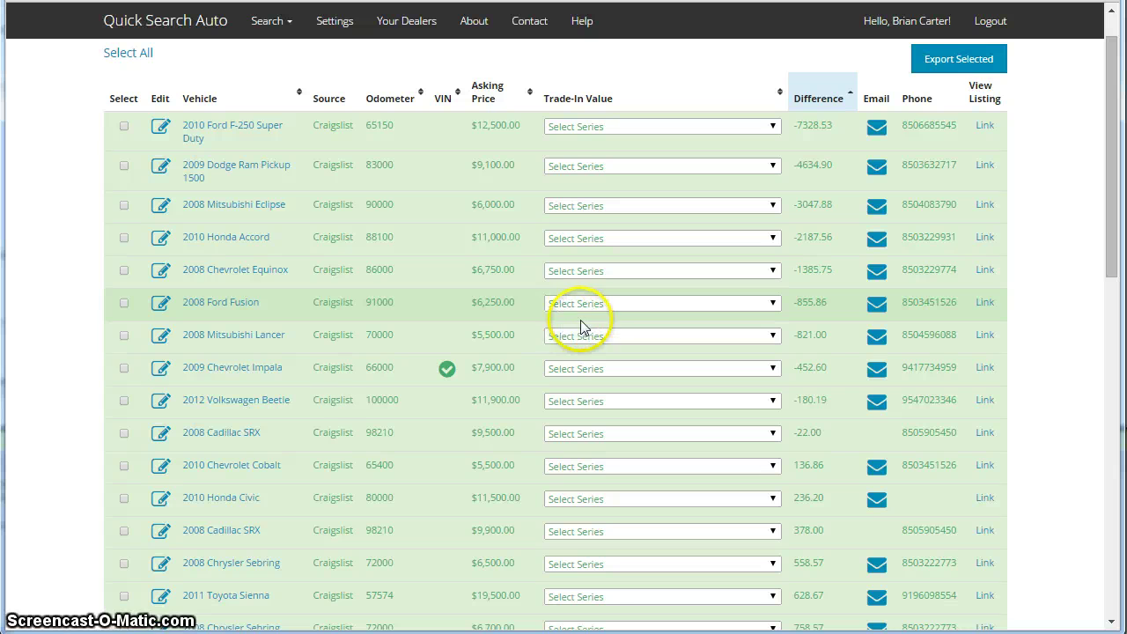
scroll(100, 211, up, 1)
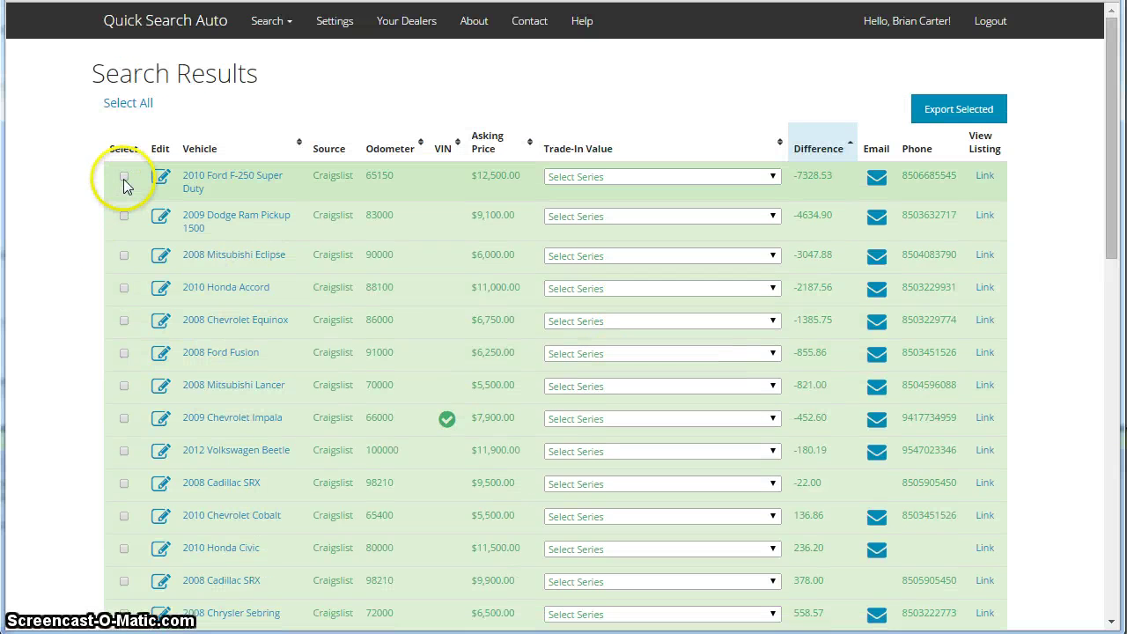
scroll(124, 183, down, 1)
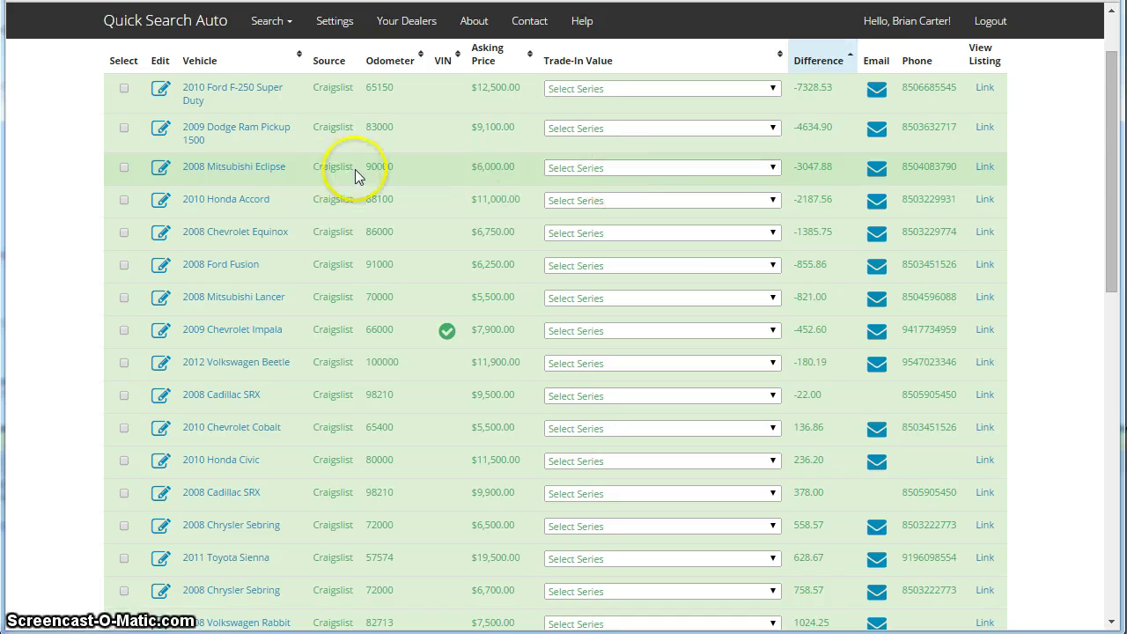
click(877, 171)
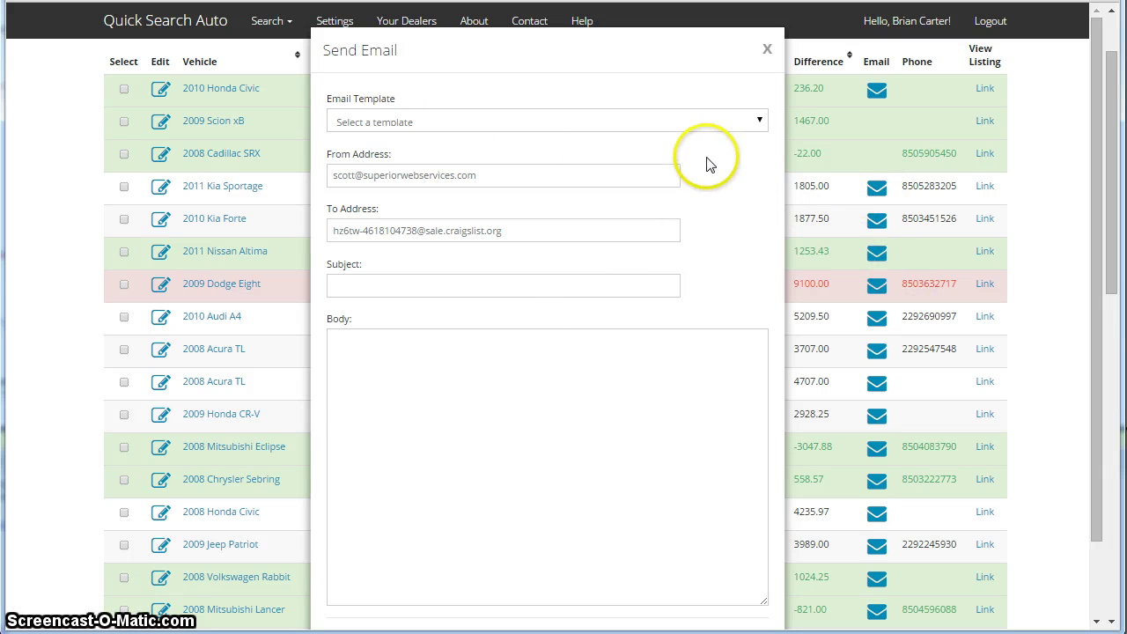
click(500, 119)
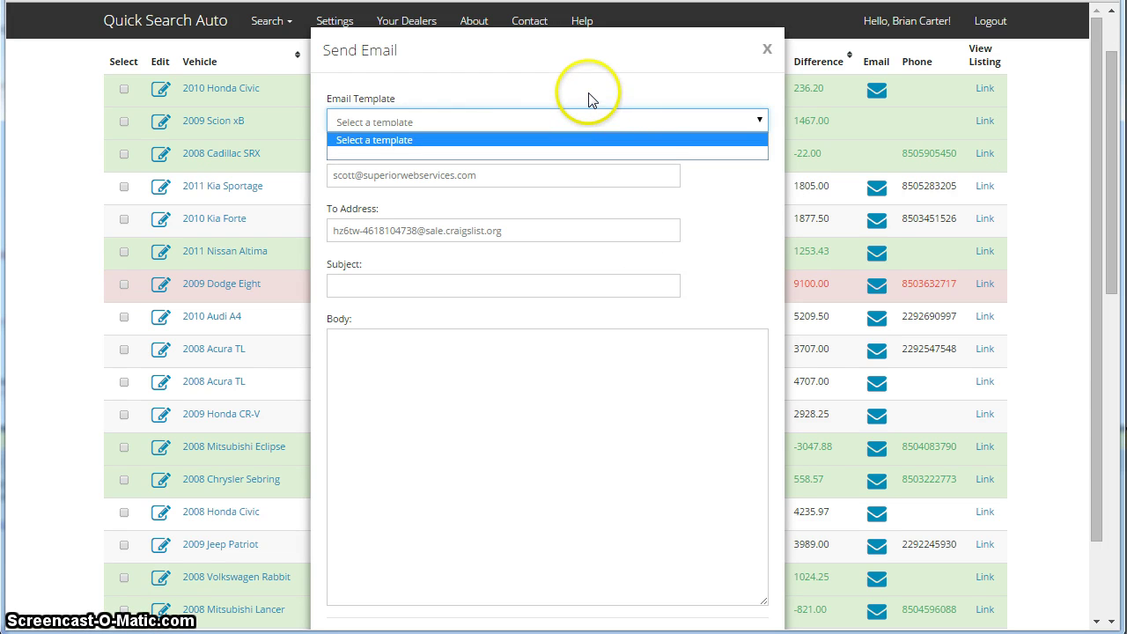
click(742, 219)
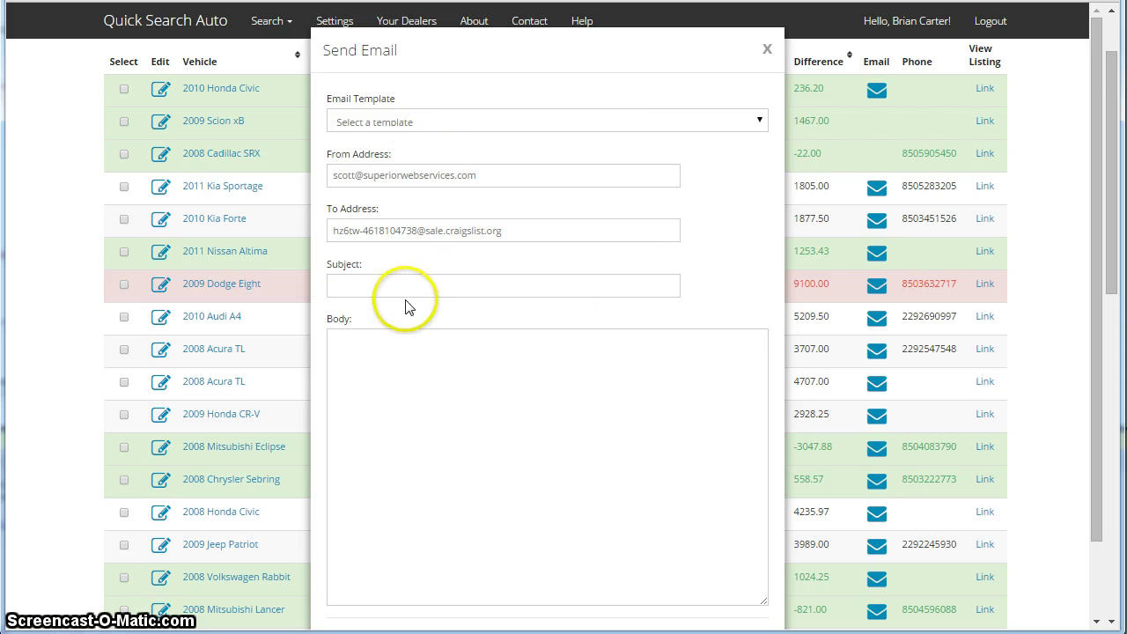
scroll(405, 305, down, 1)
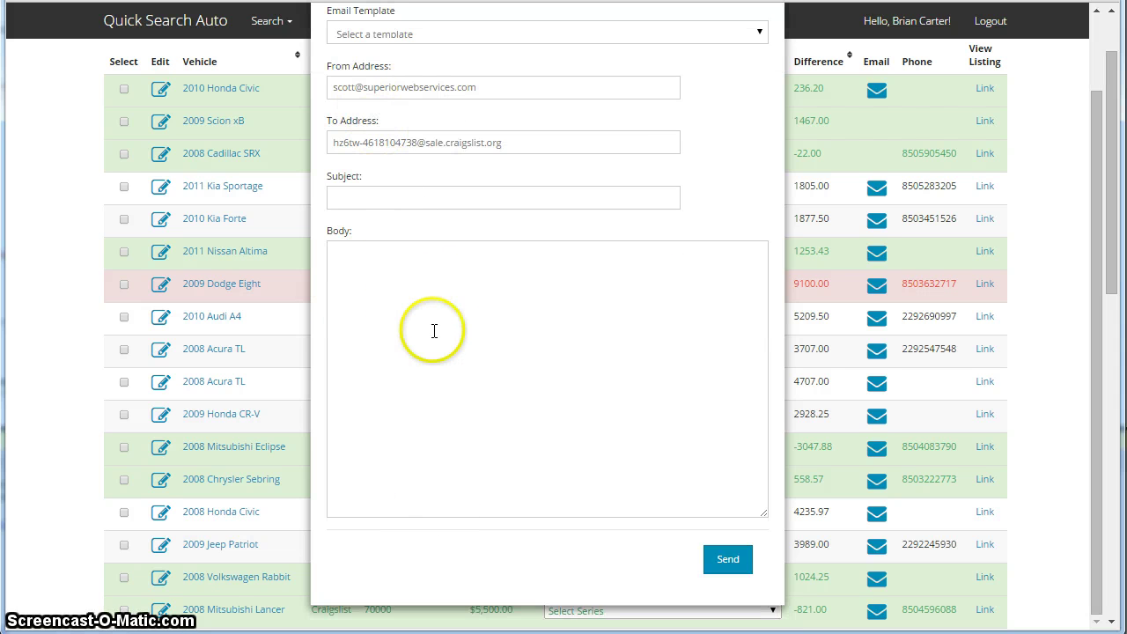
scroll(792, 97, up, 1)
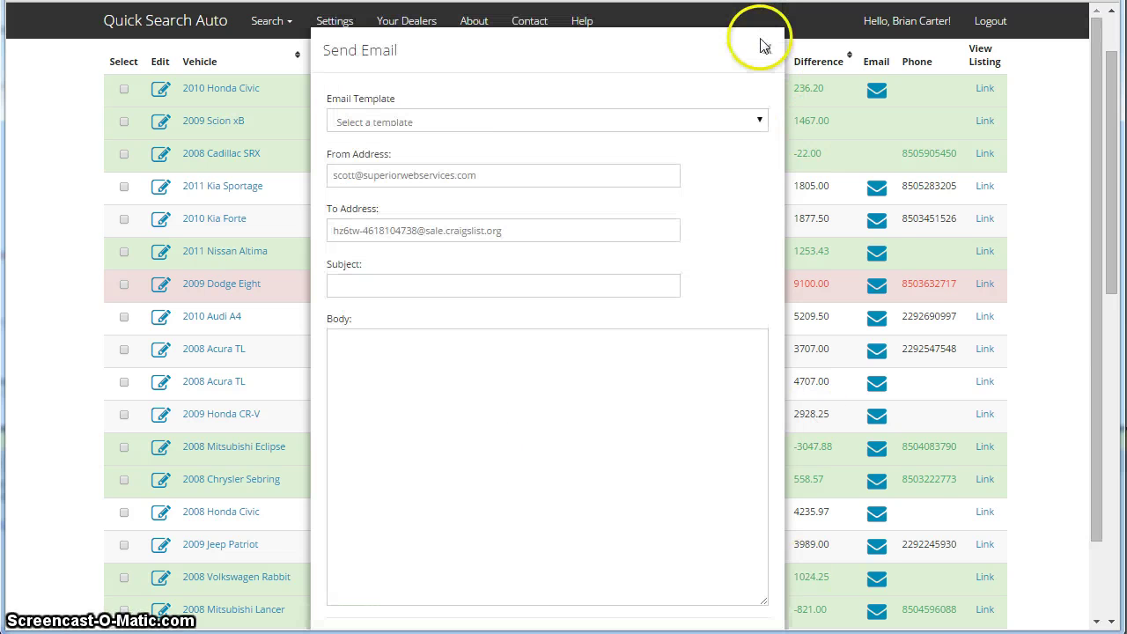
click(790, 107)
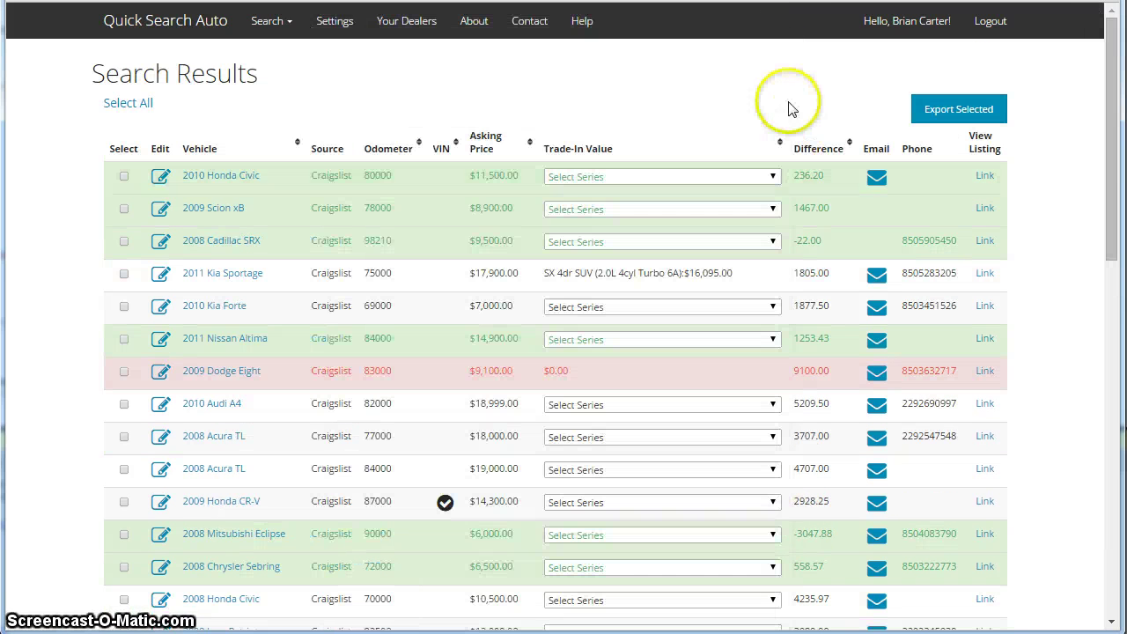
- Sort the search results by difference in ascending order
scroll(511, 284, down, 1)
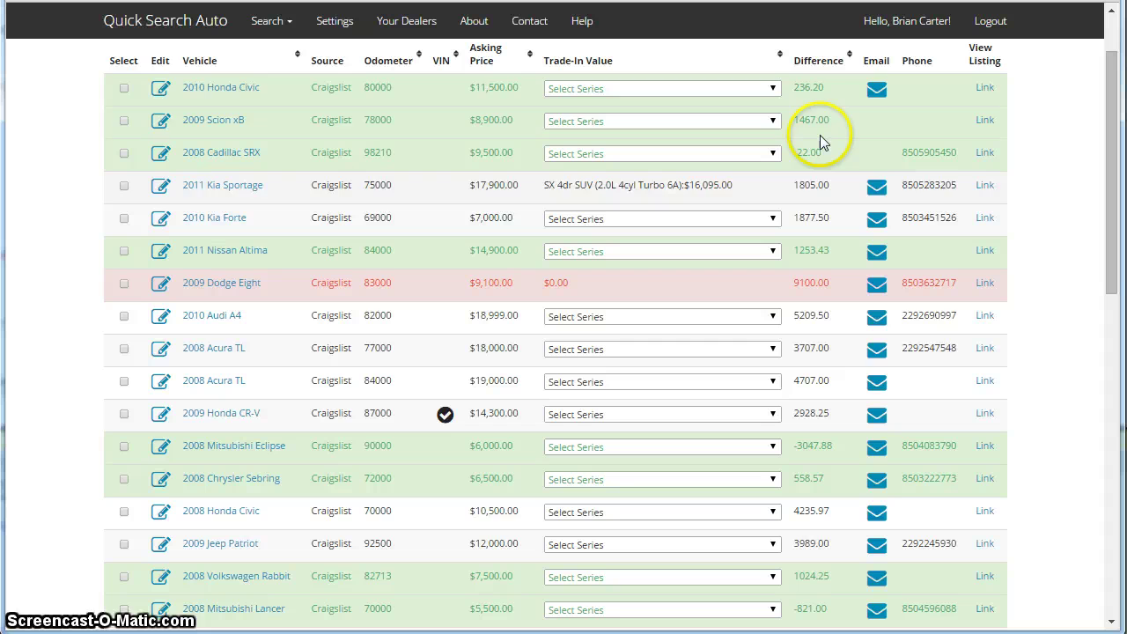
click(819, 62)
scroll(476, 212, up, 1)
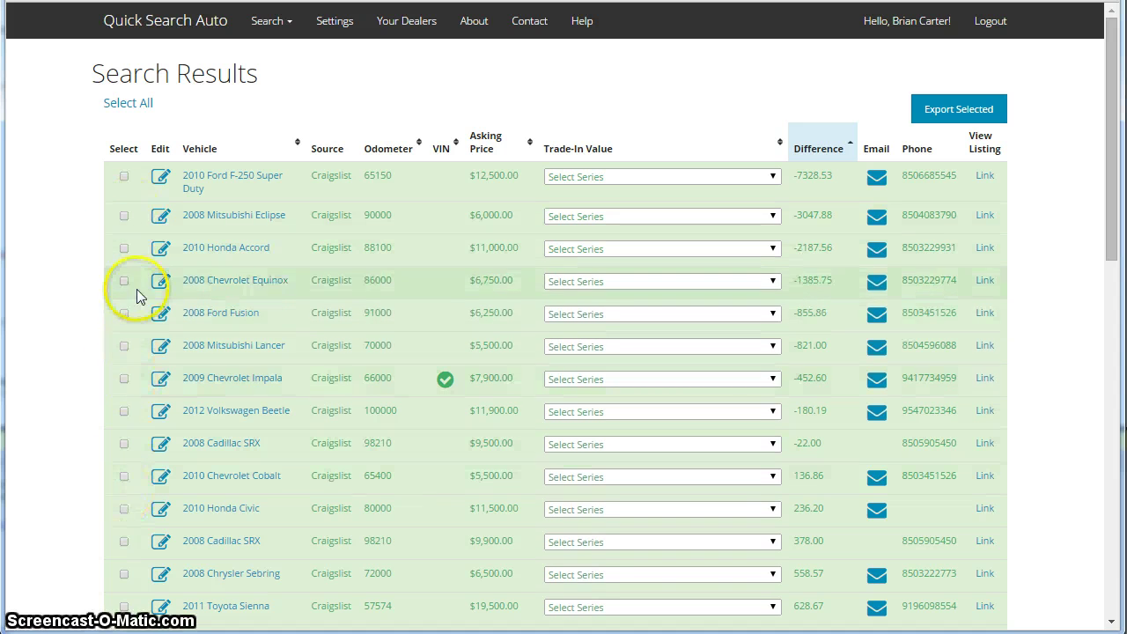
- Select all green-highlighted listings, from the 2010 Ford F-250 Super Duty through the 2009 Scion xB
scroll(74, 412, down, 1)
scroll(76, 413, down, 9)
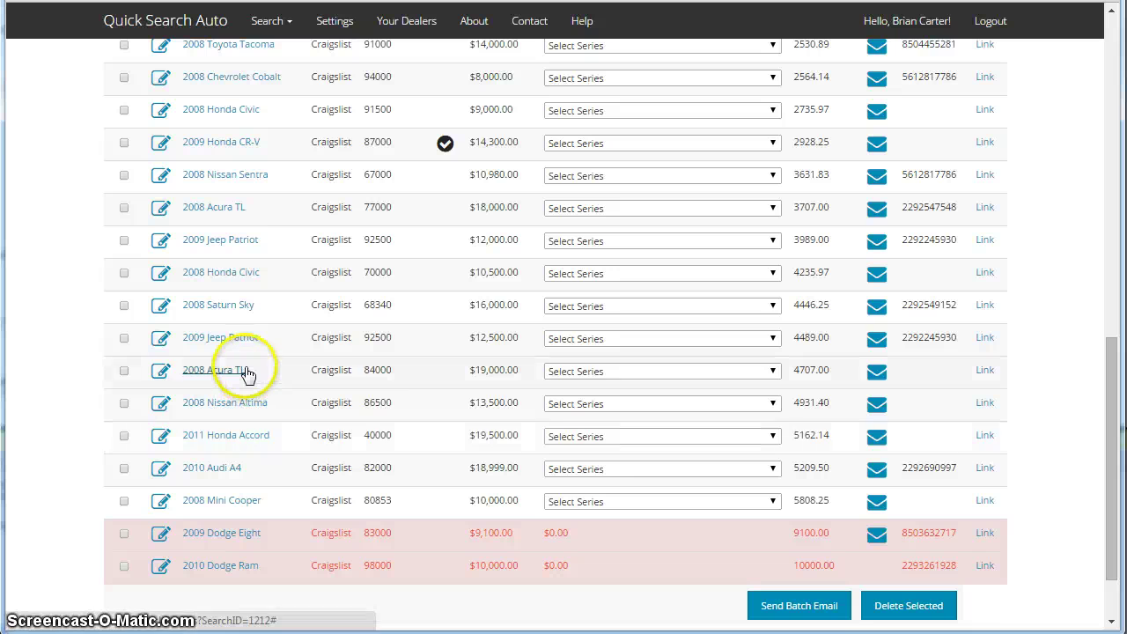
scroll(242, 365, up, 10)
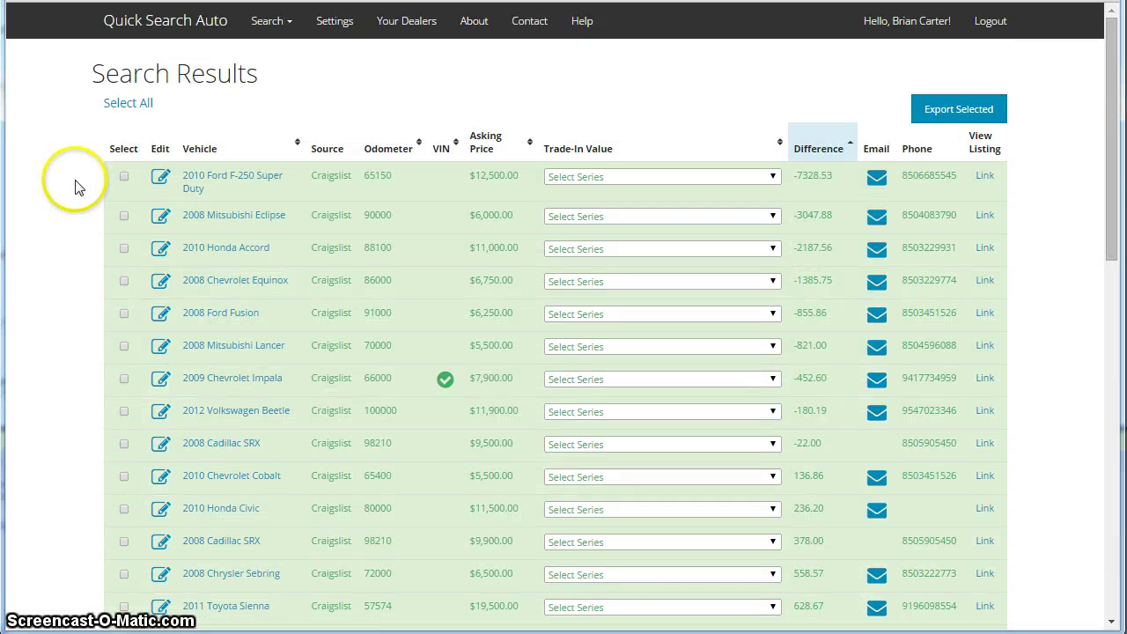
click(123, 175)
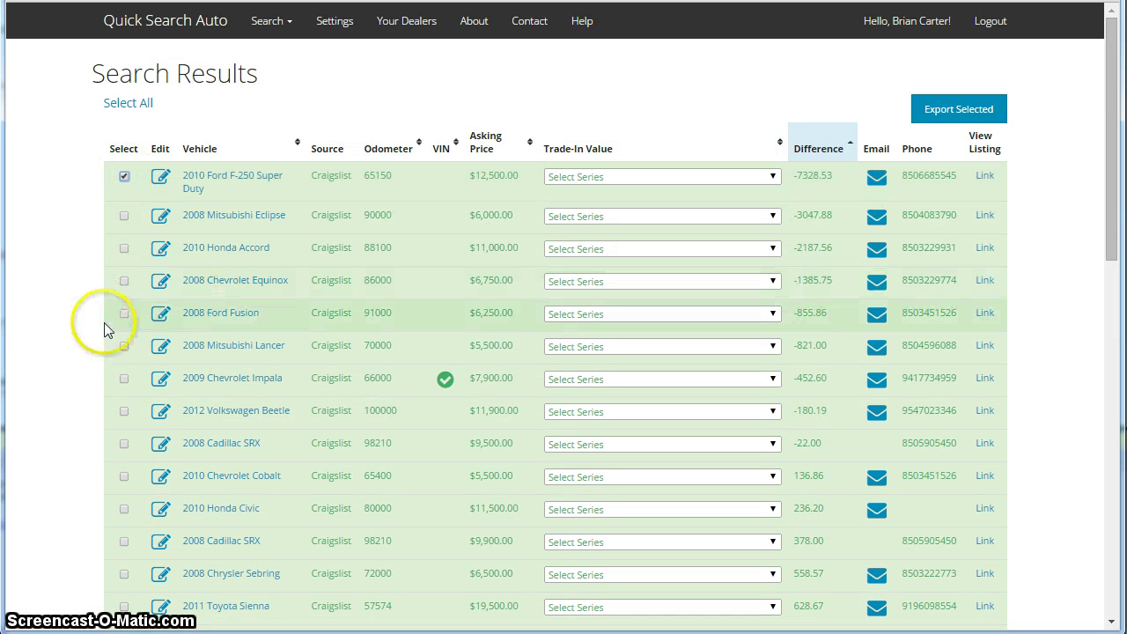
click(125, 511)
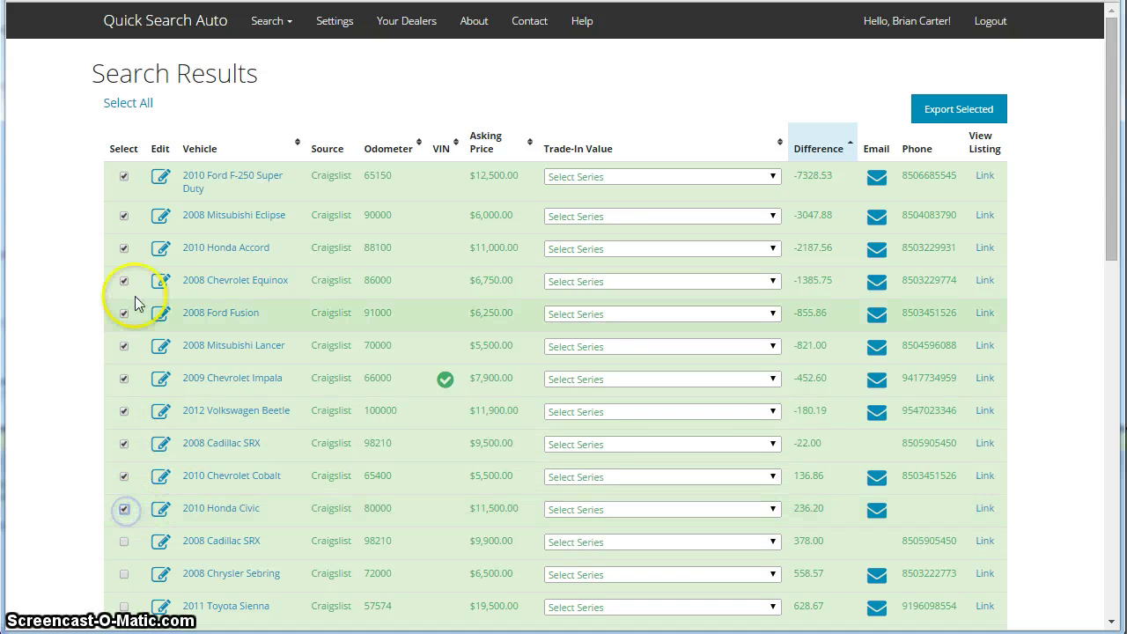
scroll(126, 347, down, 5)
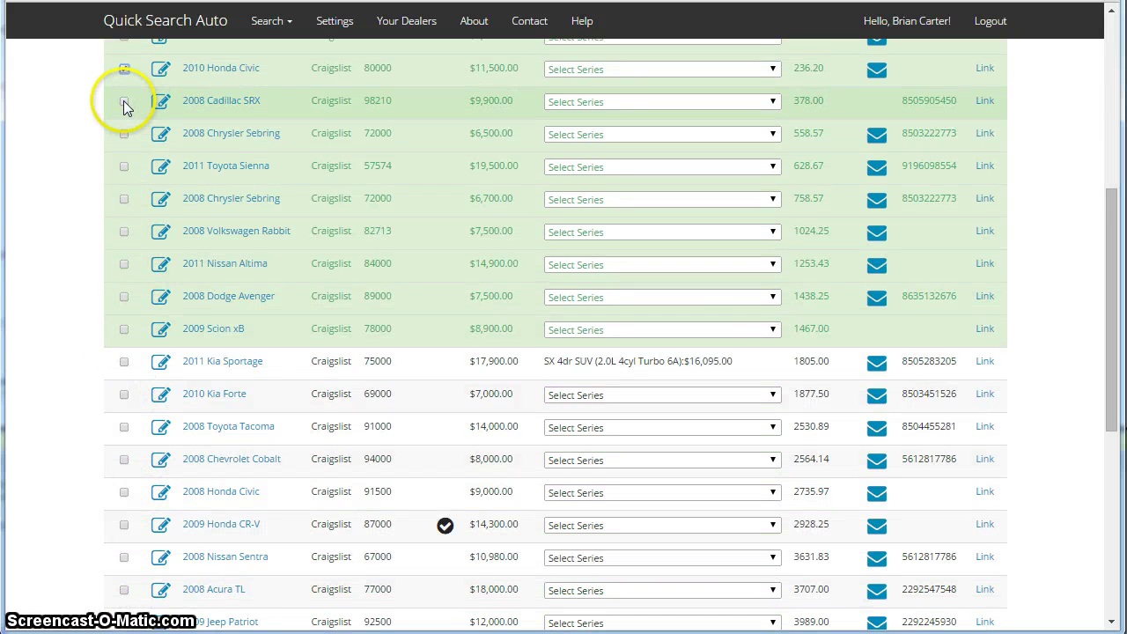
click(124, 103)
click(124, 329)
scroll(181, 320, up, 5)
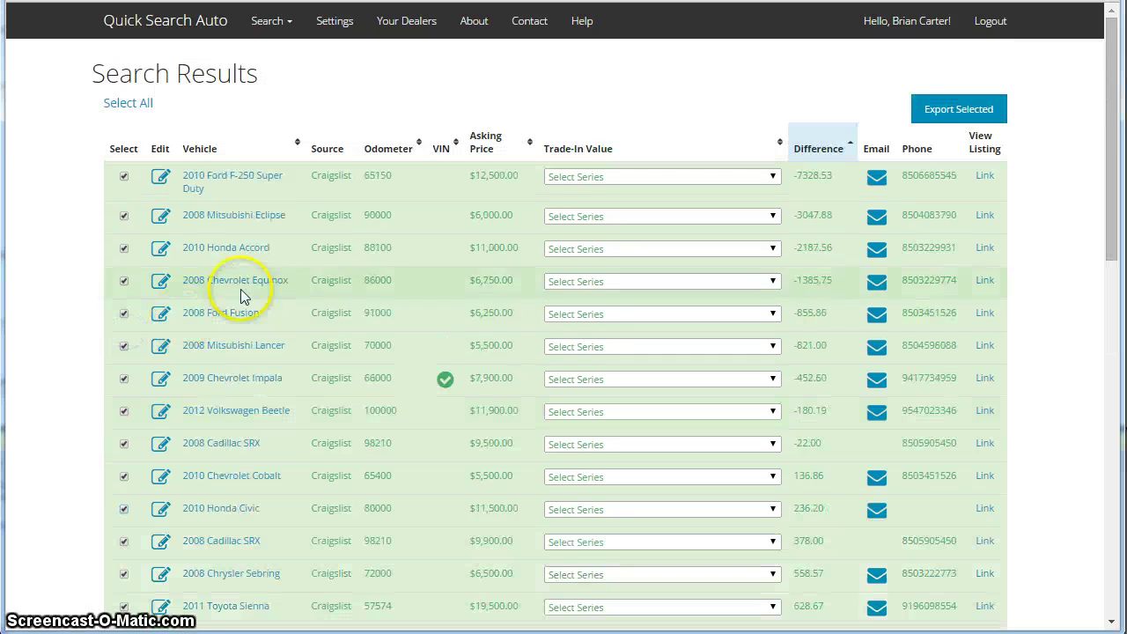
- Examine the selected and unselected listings and the batch actions offered below the results
click(1115, 323)
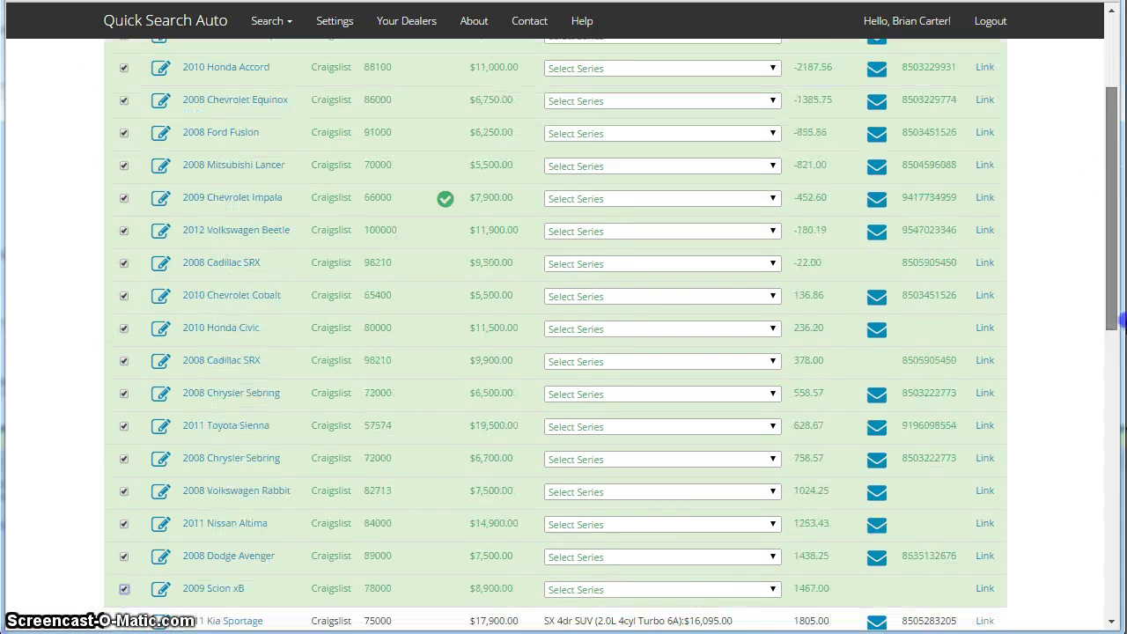
scroll(1086, 493, down, 10)
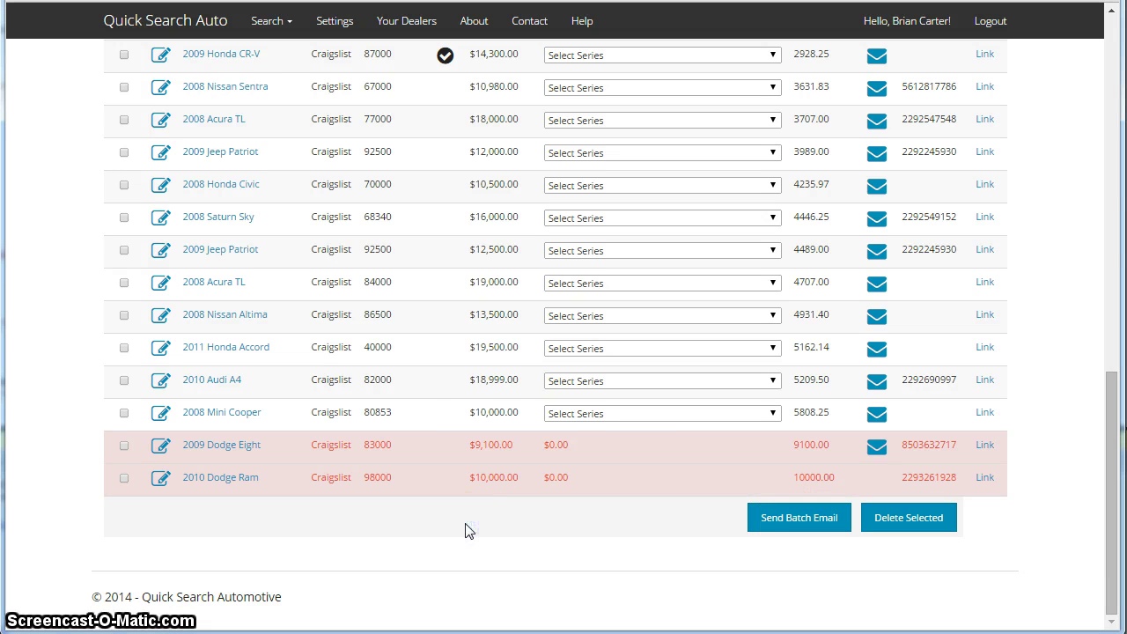
scroll(469, 530, up, 4)
scroll(232, 322, down, 2)
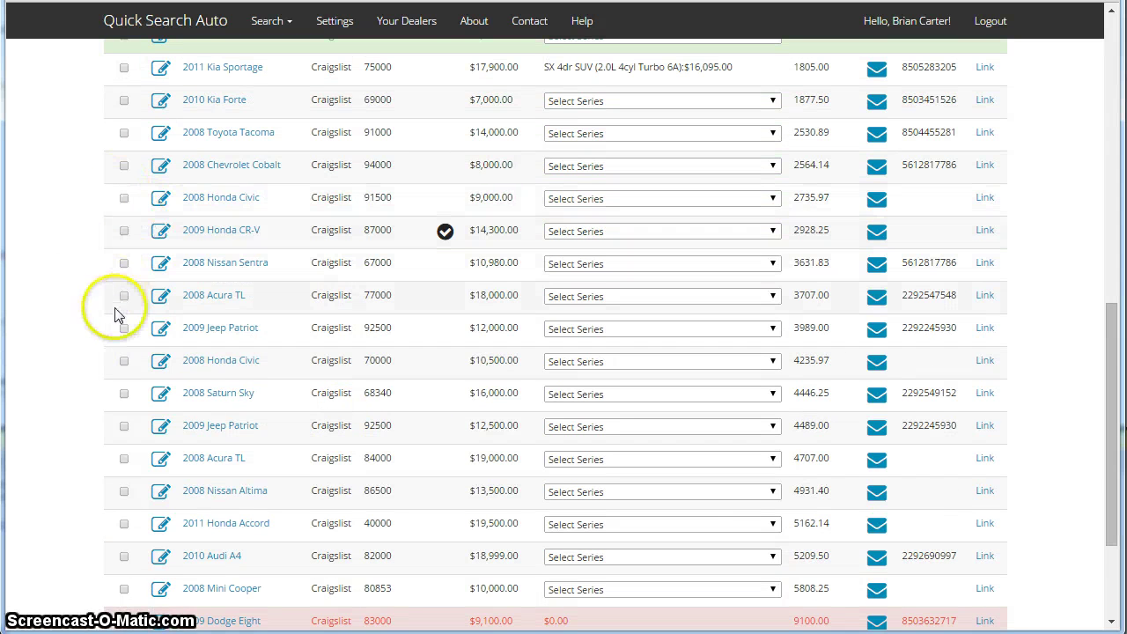
scroll(641, 518, down, 3)
scroll(465, 516, up, 10)
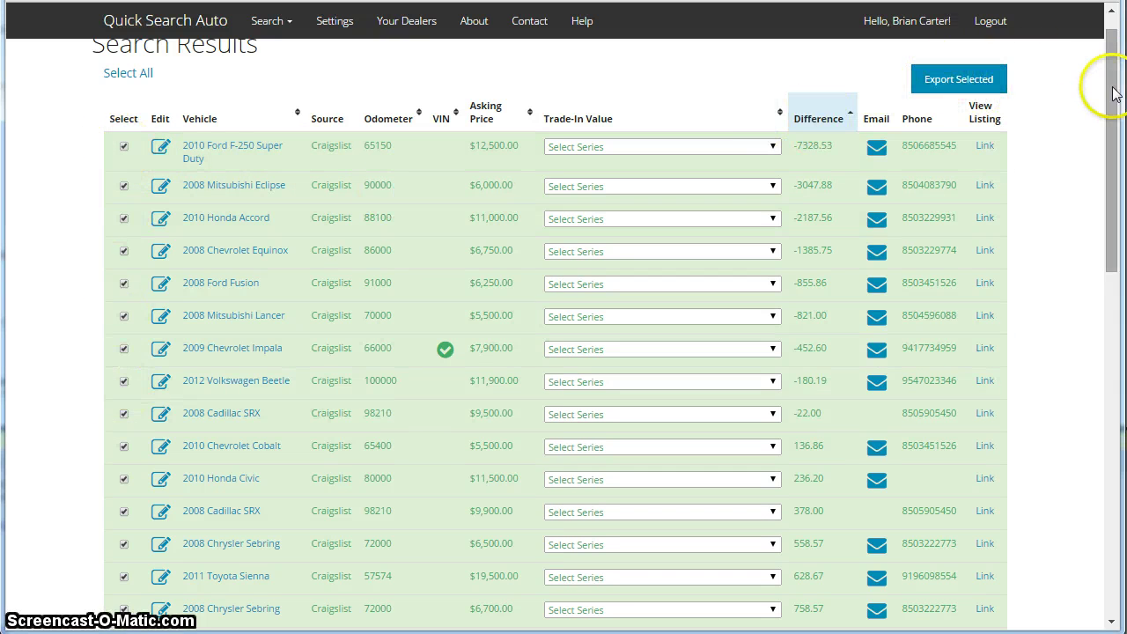
drag(1114, 82, 1112, 120)
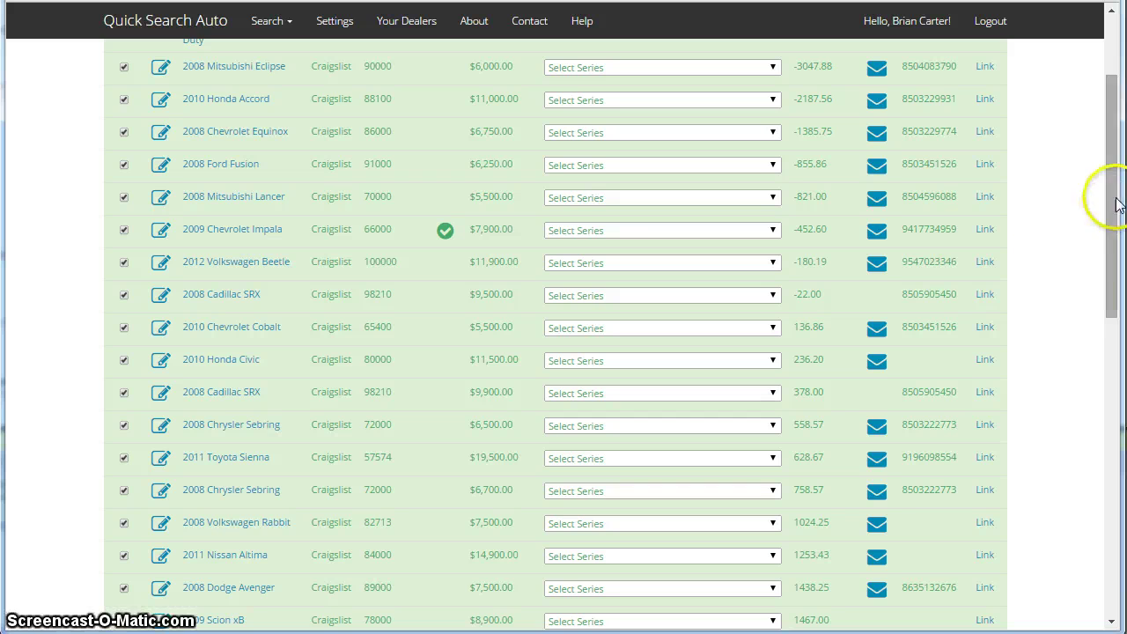
drag(1101, 197, 1100, 77)
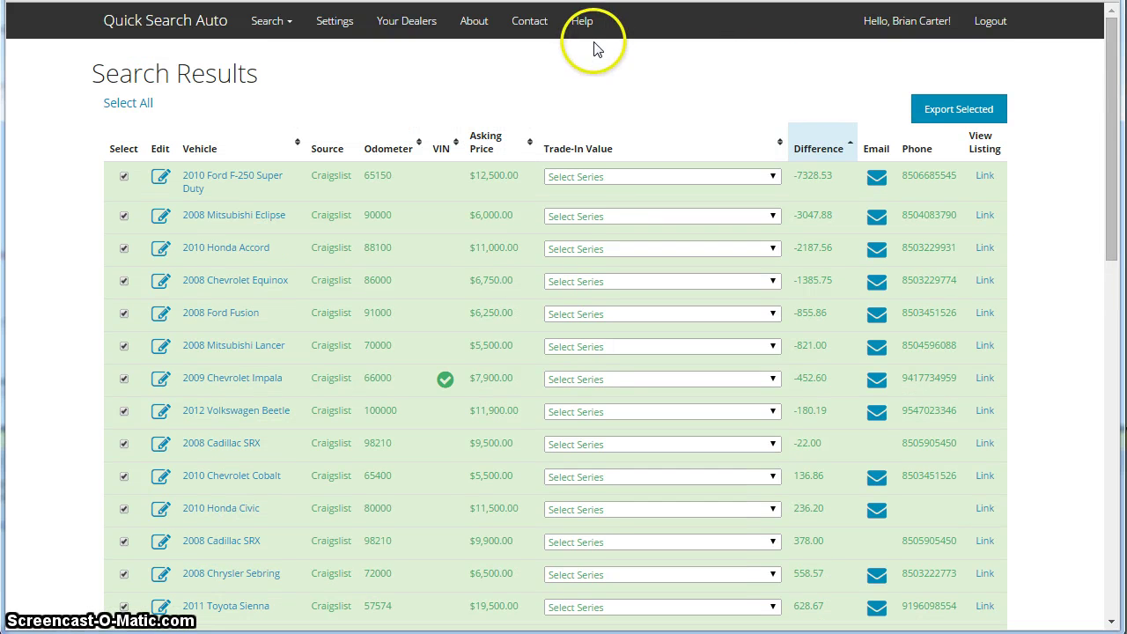